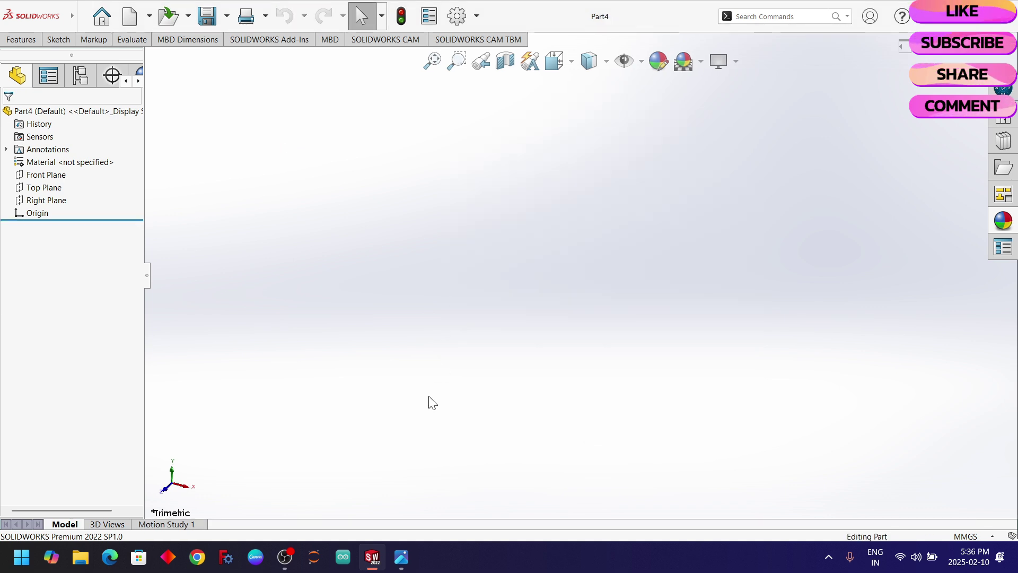
# - Consult the reference drawing in the image viewer and sketch an origin-centred rectangle about 139 by 88 mm on the Top Plane
pyautogui.click(401, 557)
pyautogui.scroll(1, 547, 276)
pyautogui.scroll(-1, 546, 277)
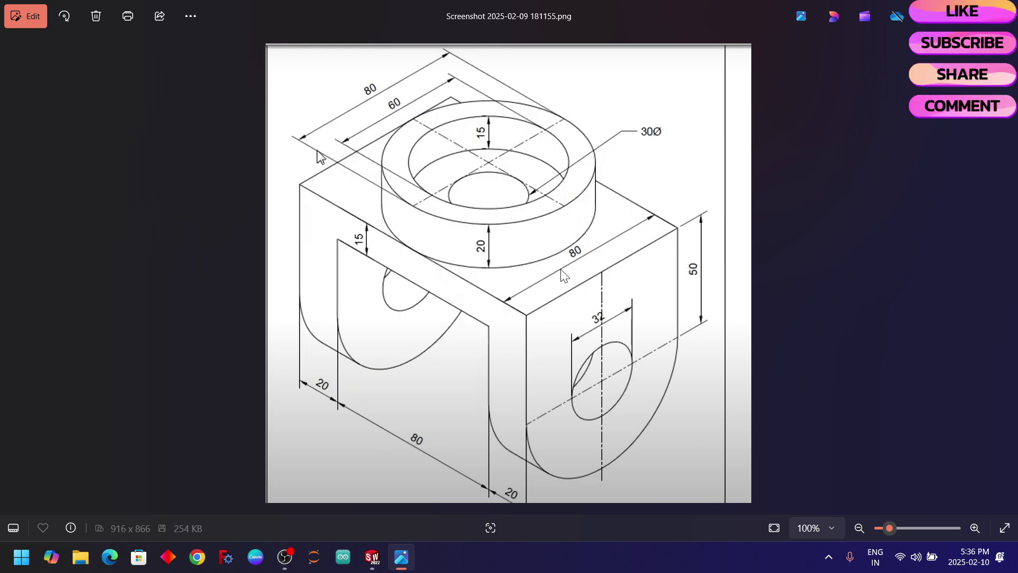
pyautogui.hotkey('alt', 'Tab')
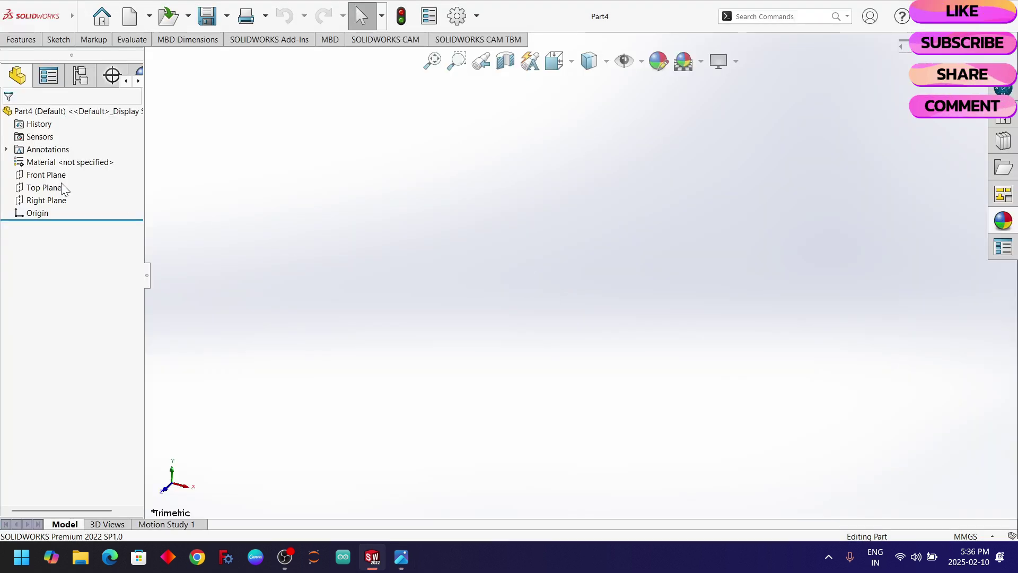
pyautogui.click(25, 190)
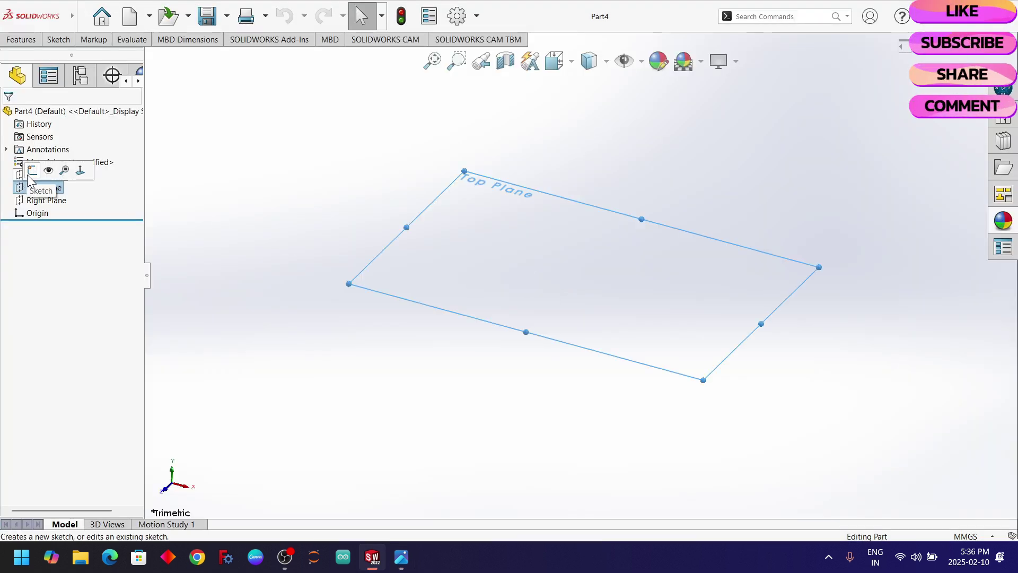
pyautogui.click(27, 174)
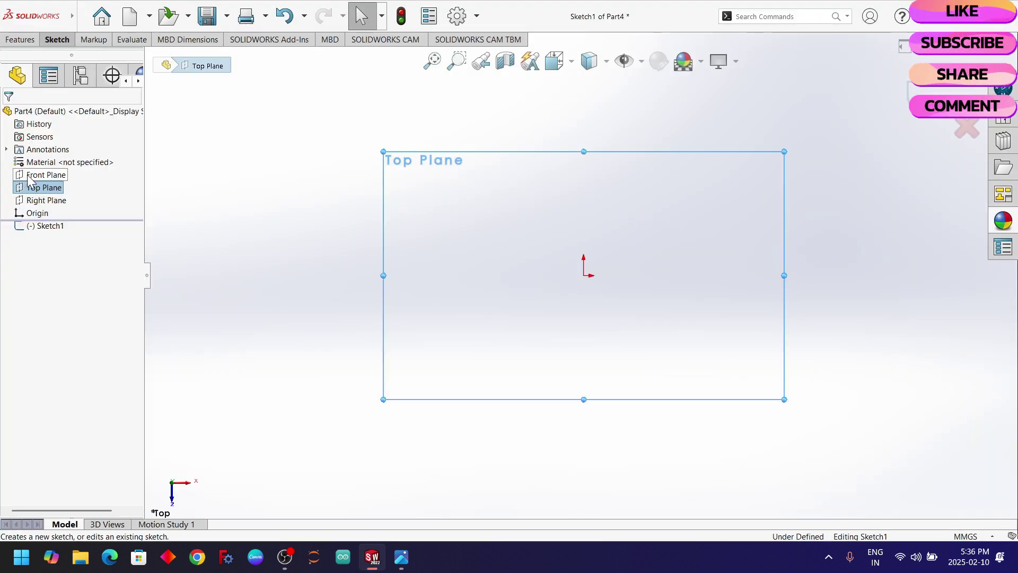
pyautogui.click(65, 45)
pyautogui.click(100, 85)
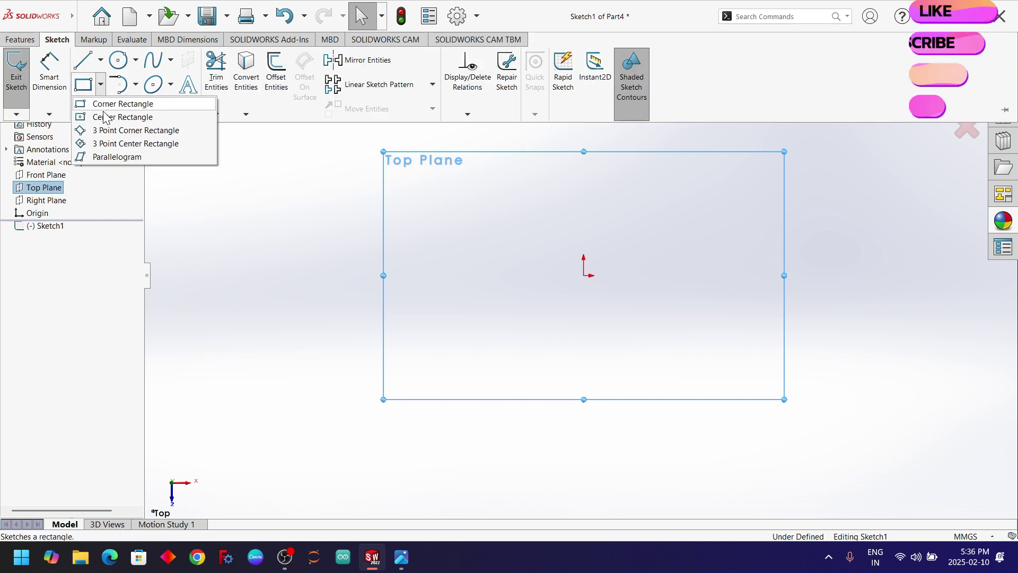
pyautogui.click(98, 113)
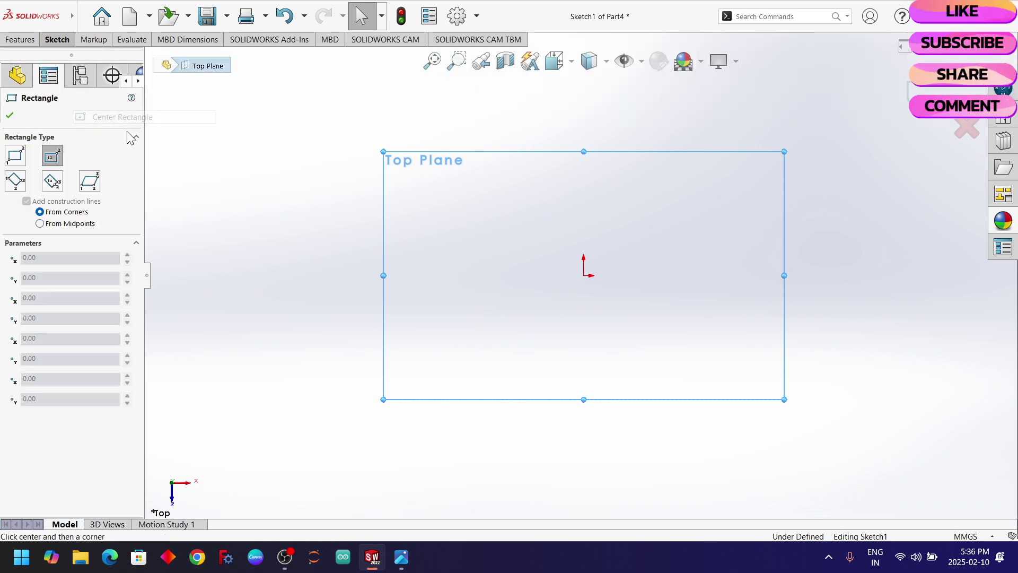
pyautogui.click(583, 275)
pyautogui.click(741, 178)
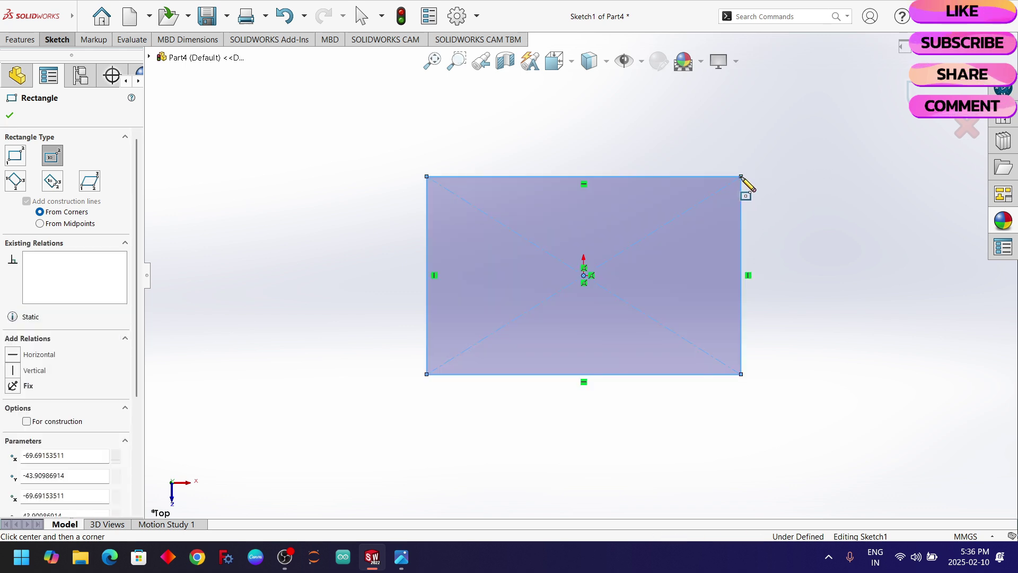
pyautogui.click(9, 115)
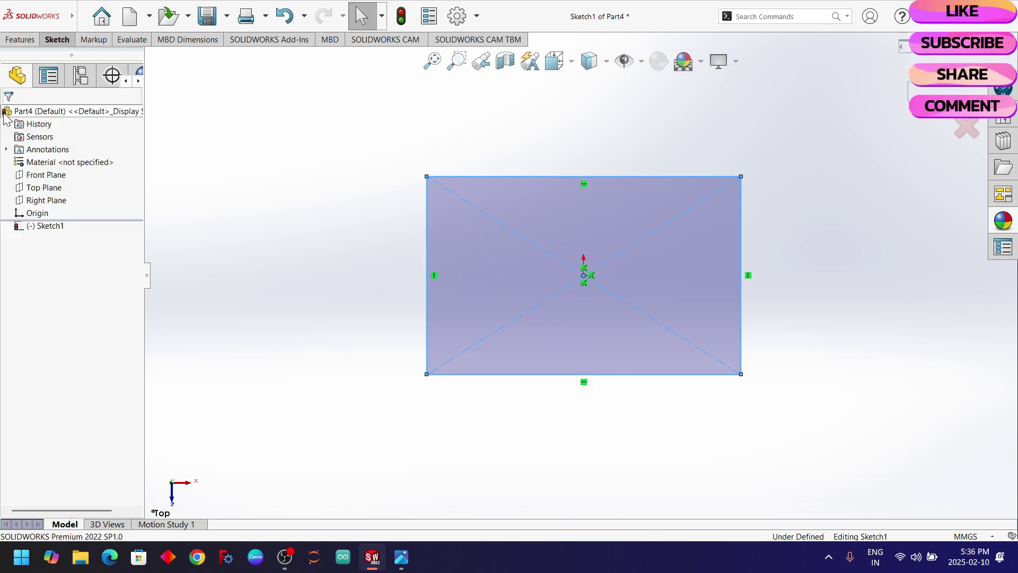
# - Dimension the rectangle's horizontal edge as 120 mm
pyautogui.click(51, 41)
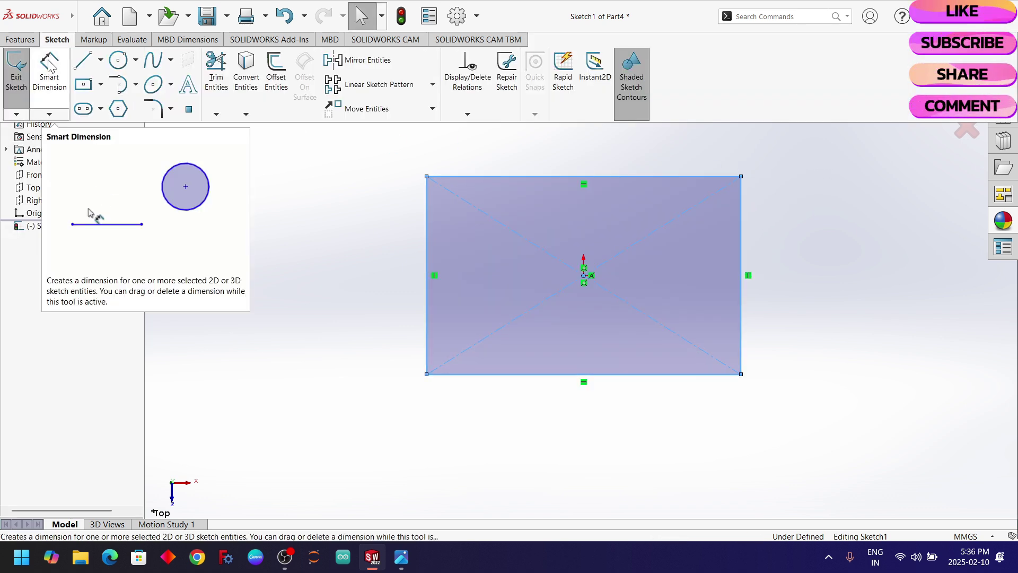
pyautogui.click(50, 66)
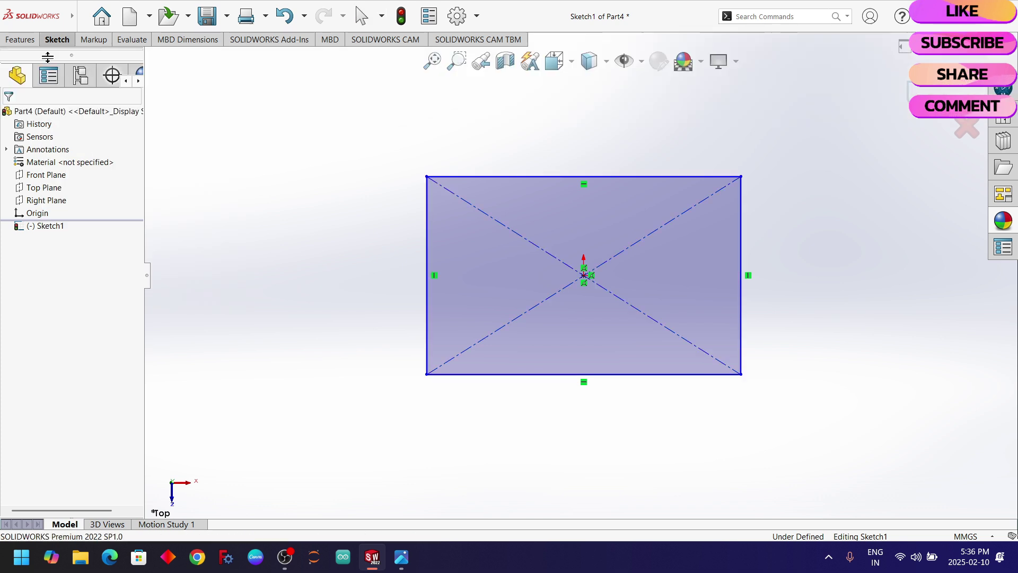
pyautogui.click(504, 375)
pyautogui.click(535, 421)
pyautogui.write('120')
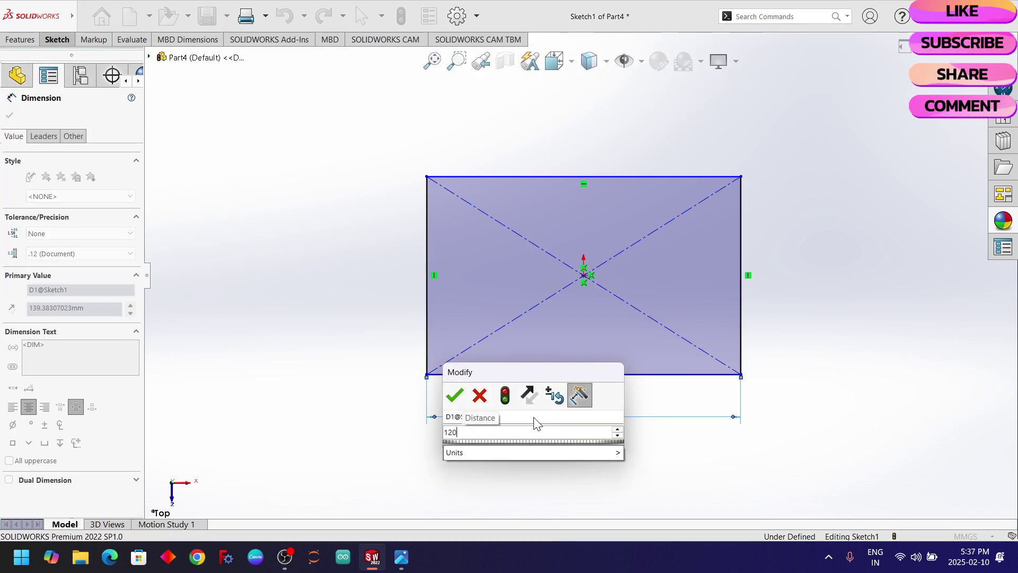
pyautogui.press('Return')
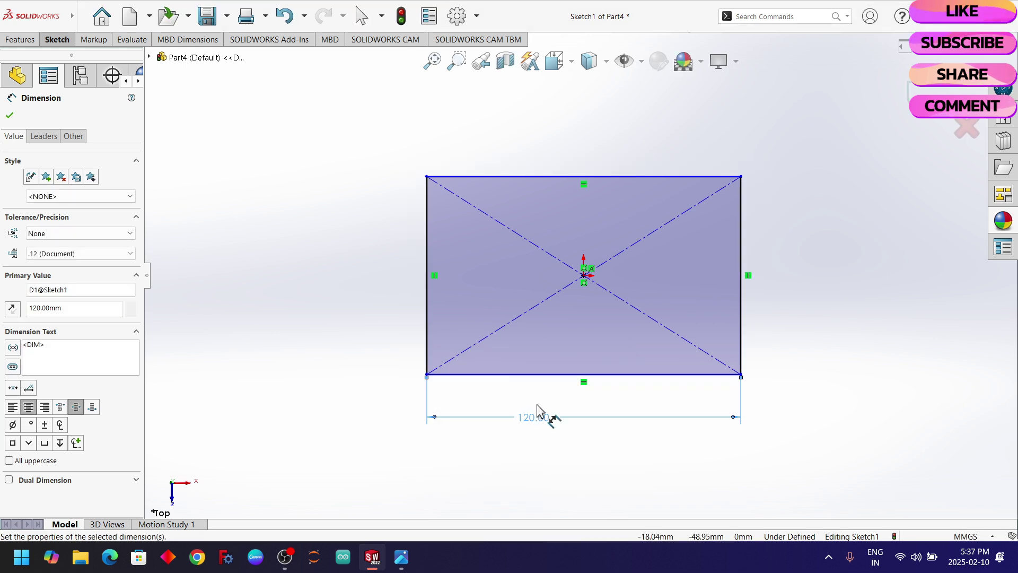
# - Dimension the rectangle's vertical edge as 80 mm, checking the size against the reference drawing
pyautogui.click(428, 244)
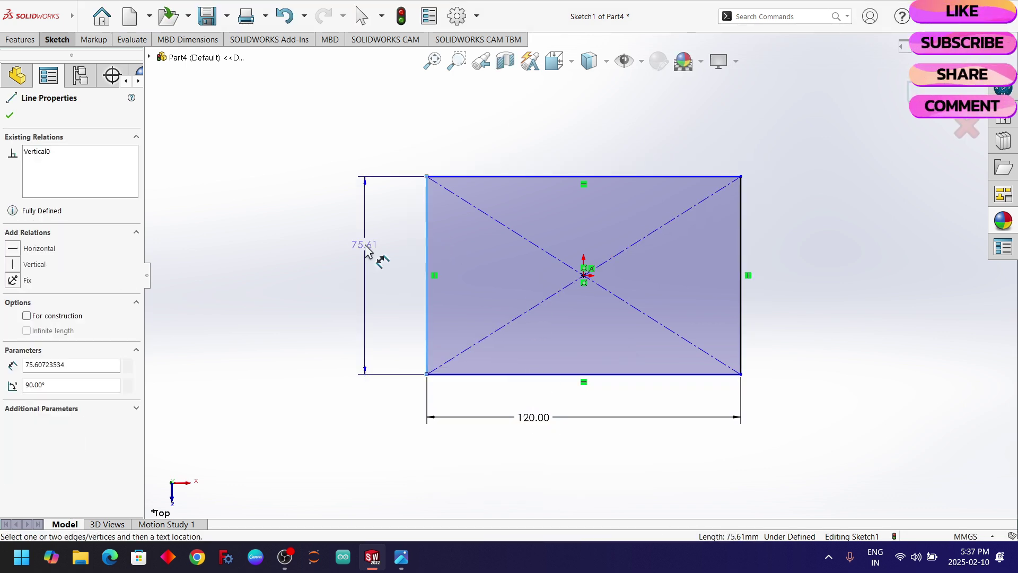
pyautogui.click(365, 246)
pyautogui.hotkey('alt', 'Tab')
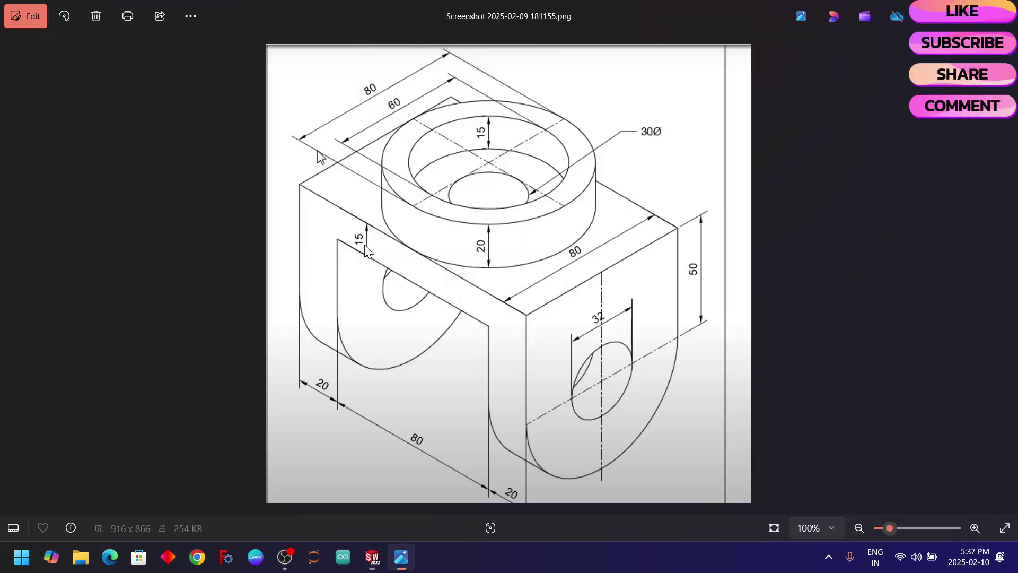
pyautogui.hotkey('alt', 'Tab')
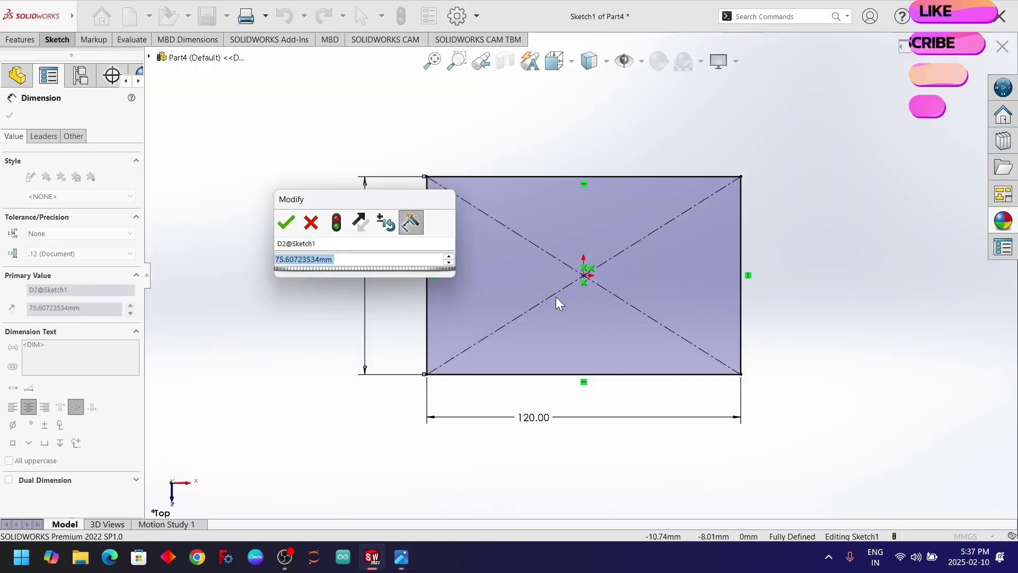
pyautogui.write('80')
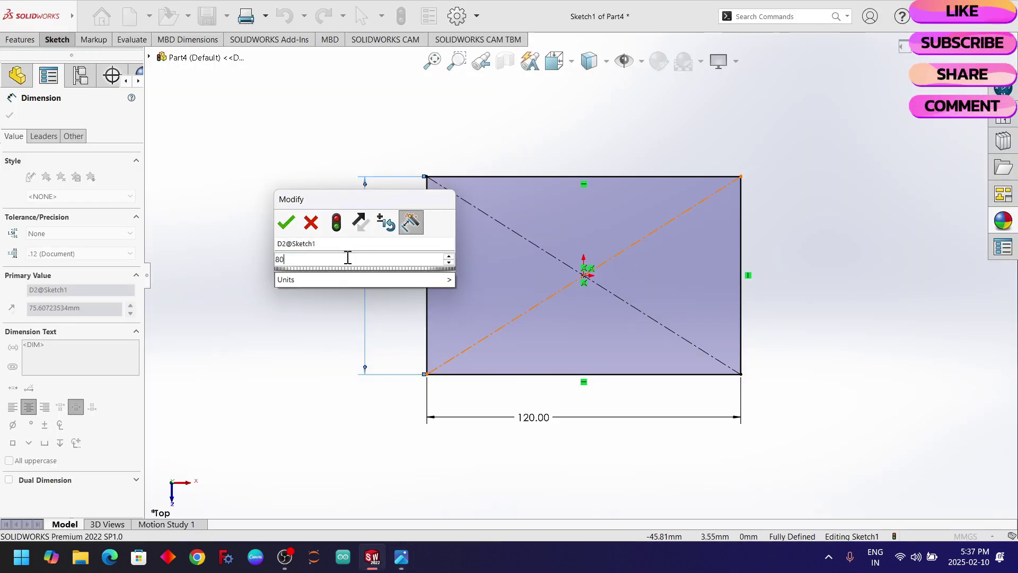
pyautogui.press('Return')
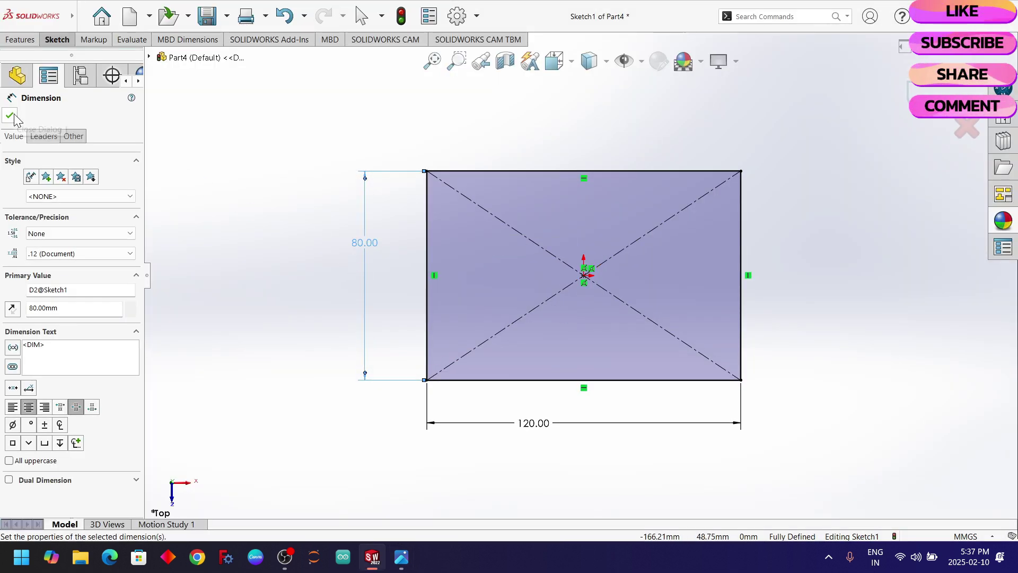
pyautogui.click(10, 116)
# - Extrude the rectangle upward as a blind boss 15 mm deep
pyautogui.click(22, 43)
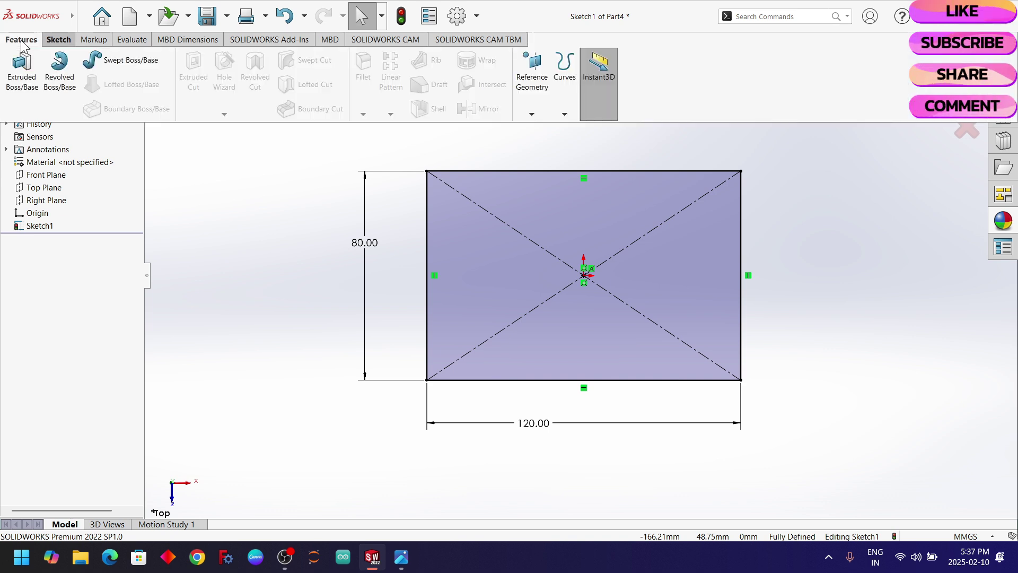
pyautogui.click(22, 69)
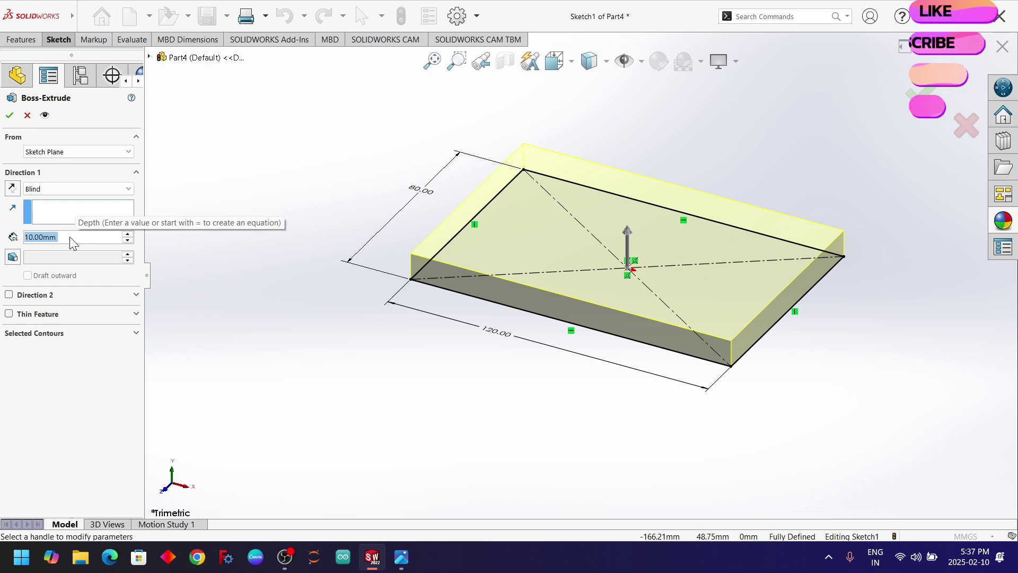
pyautogui.write('15')
pyautogui.press('Return')
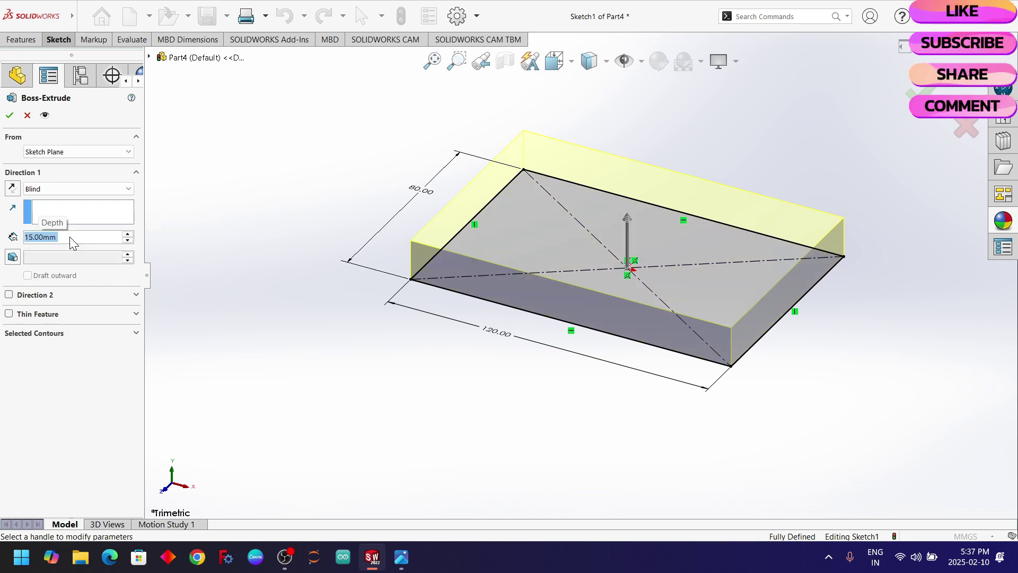
pyautogui.click(9, 115)
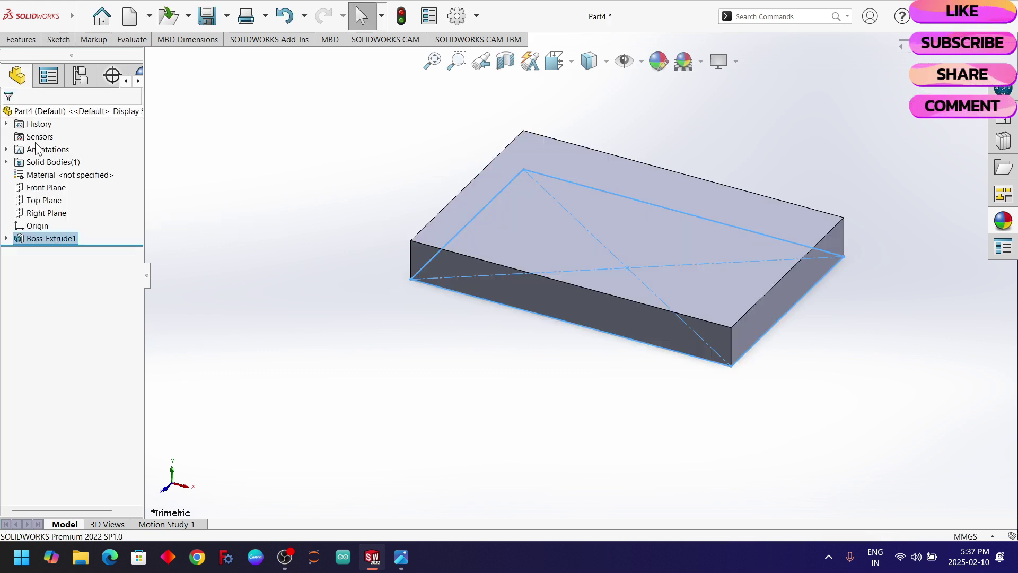
# - Check the reference drawing and sketch a 40 mm radius circle on the plate's top face, centred on the origin and reaching the long edge
pyautogui.hotkey('alt', 'Tab')
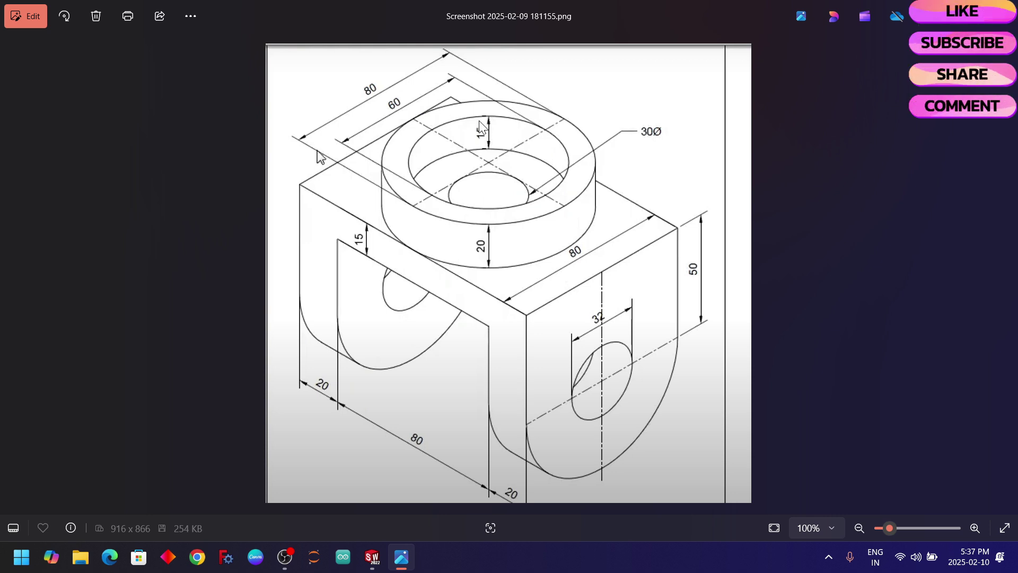
pyautogui.hotkey('alt', 'Tab')
pyautogui.click(601, 167)
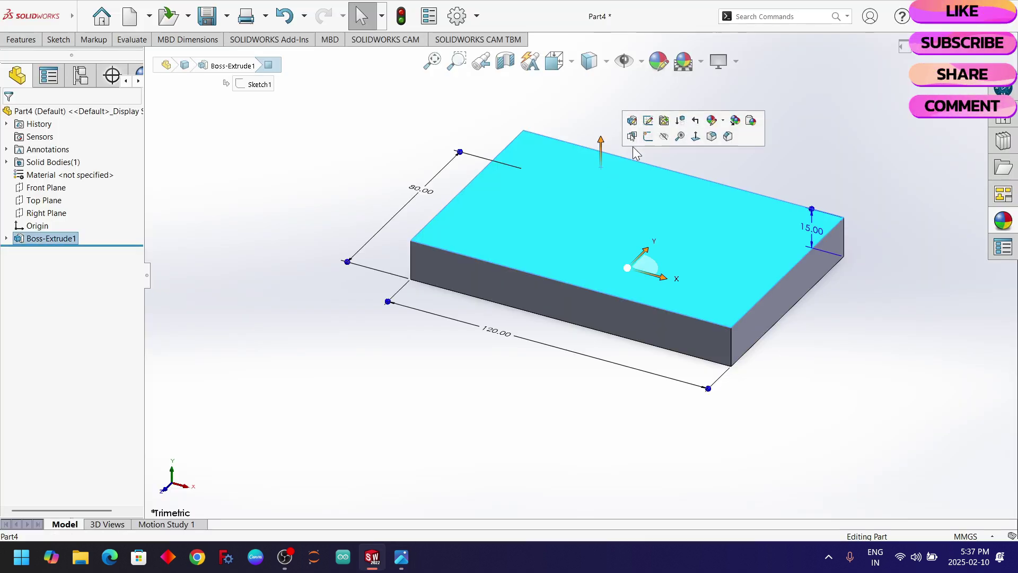
pyautogui.click(645, 138)
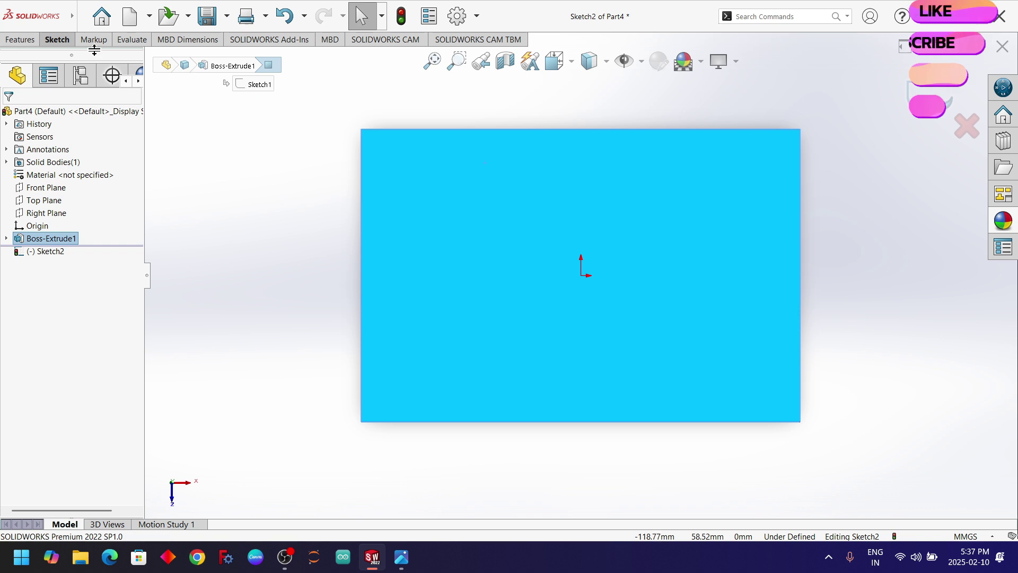
pyautogui.click(57, 40)
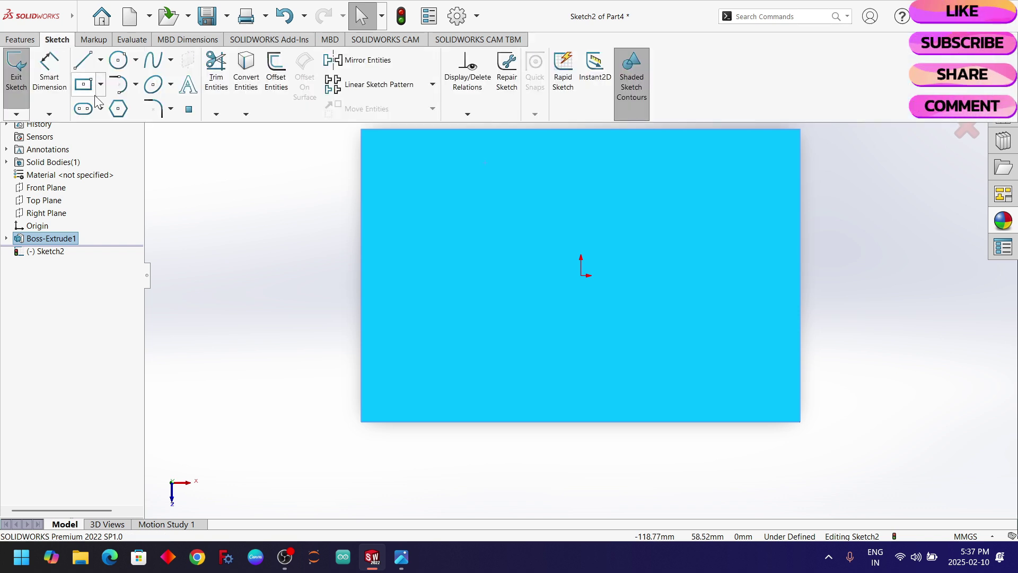
pyautogui.click(136, 61)
pyautogui.click(138, 79)
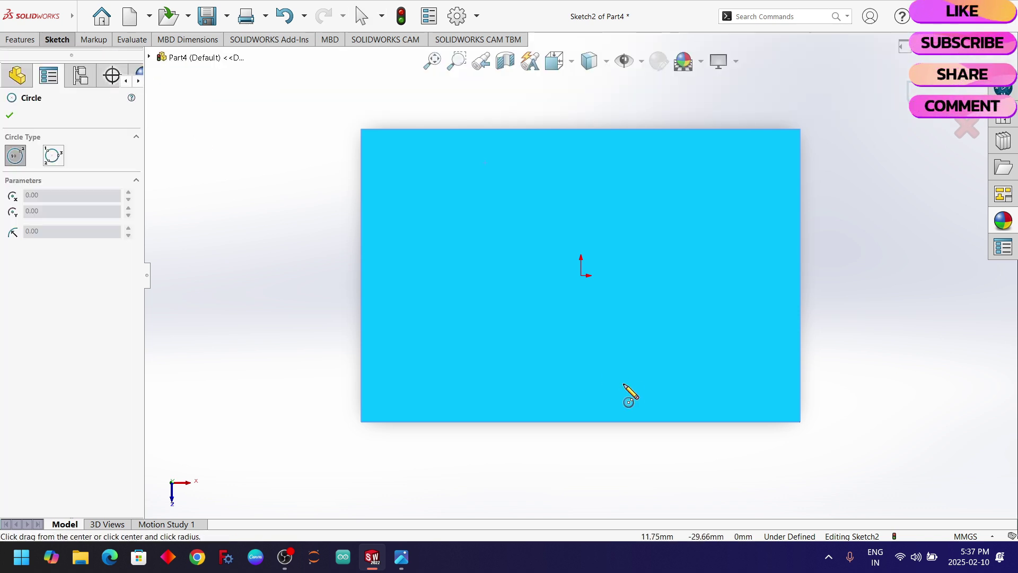
pyautogui.click(581, 275)
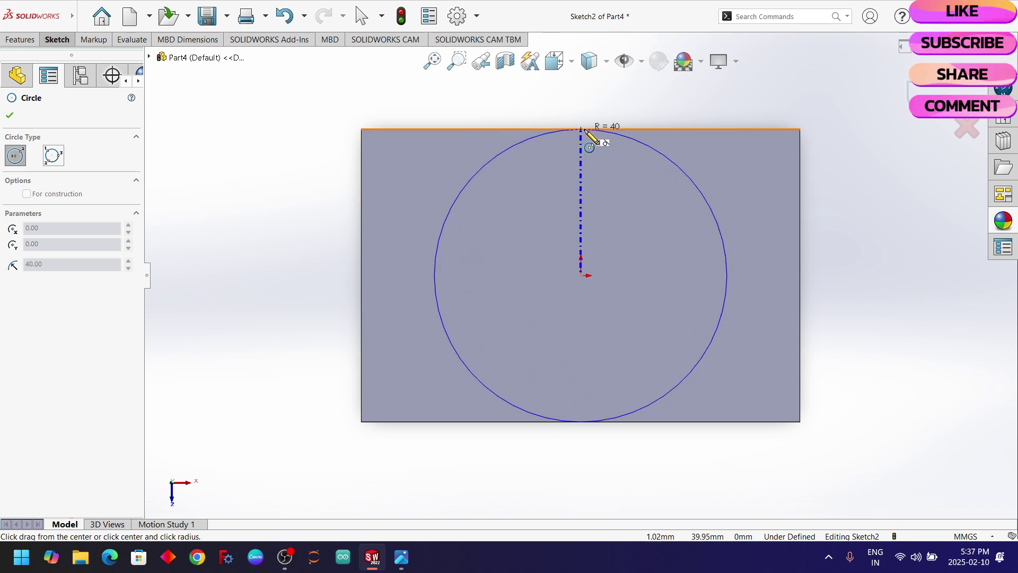
pyautogui.click(582, 130)
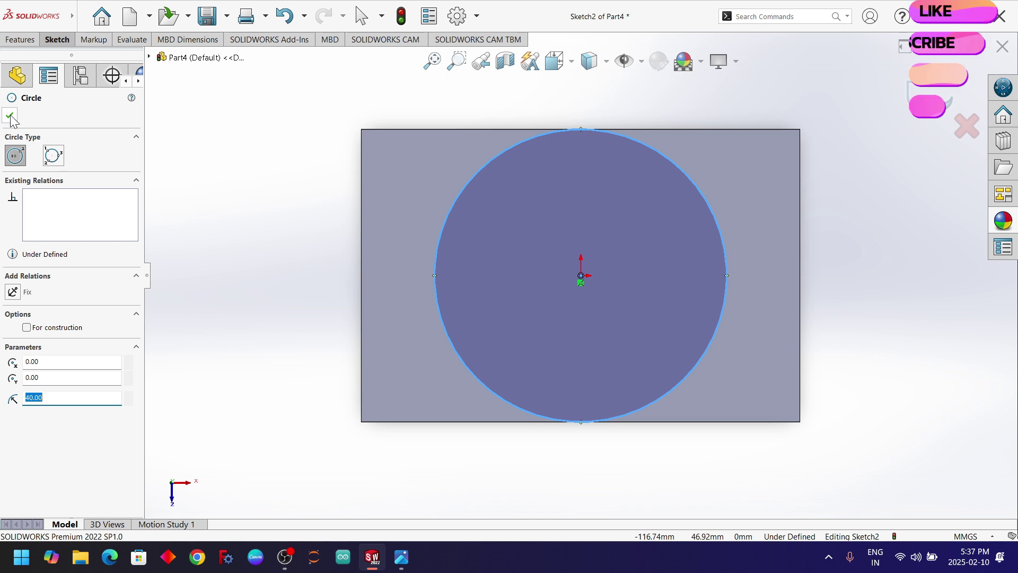
pyautogui.click(10, 117)
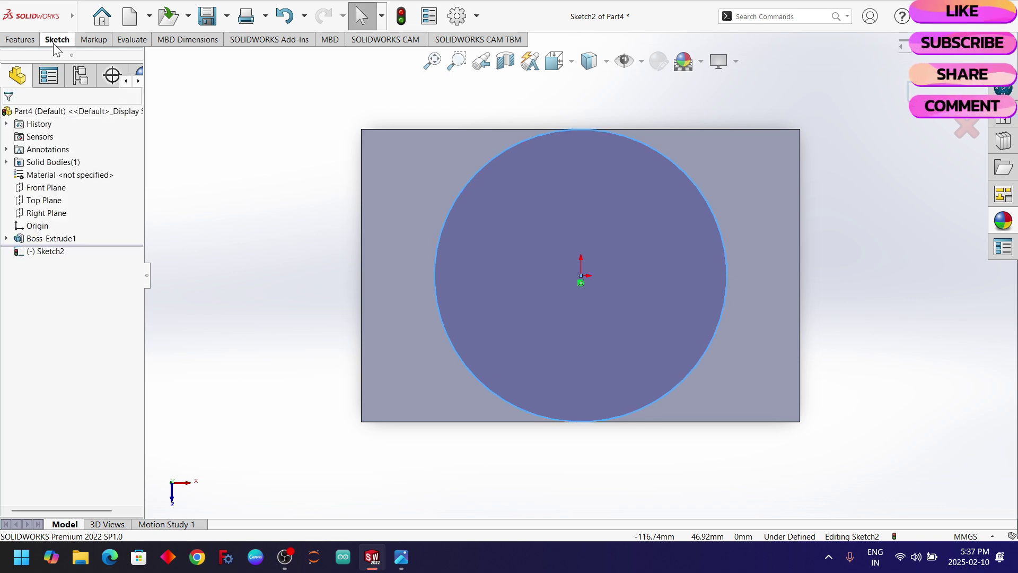
# - Extrude the circle 20 mm upward as a blind boss merged with the plate
pyautogui.click(28, 42)
pyautogui.click(23, 67)
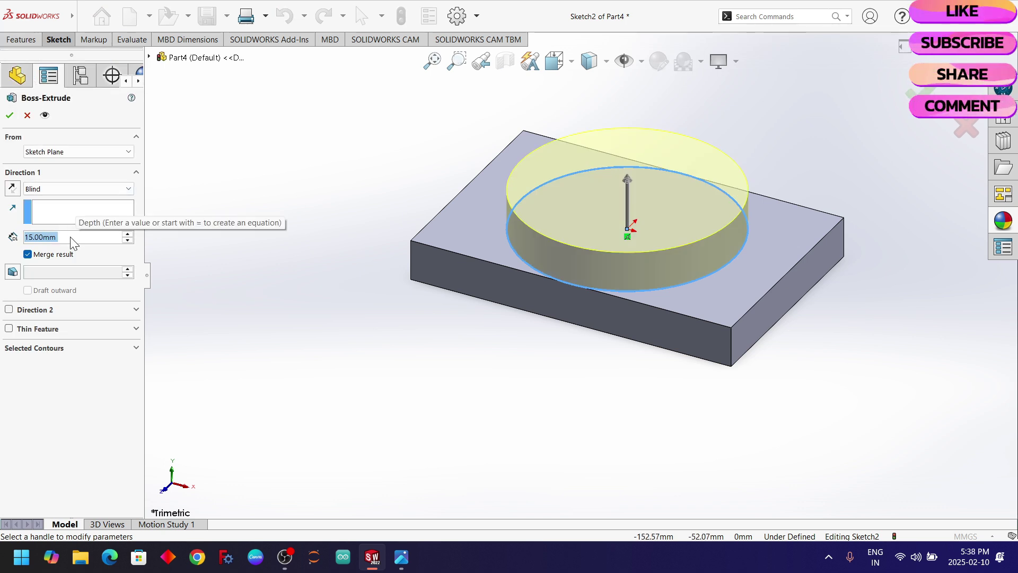
pyautogui.write('20')
pyautogui.press('Return')
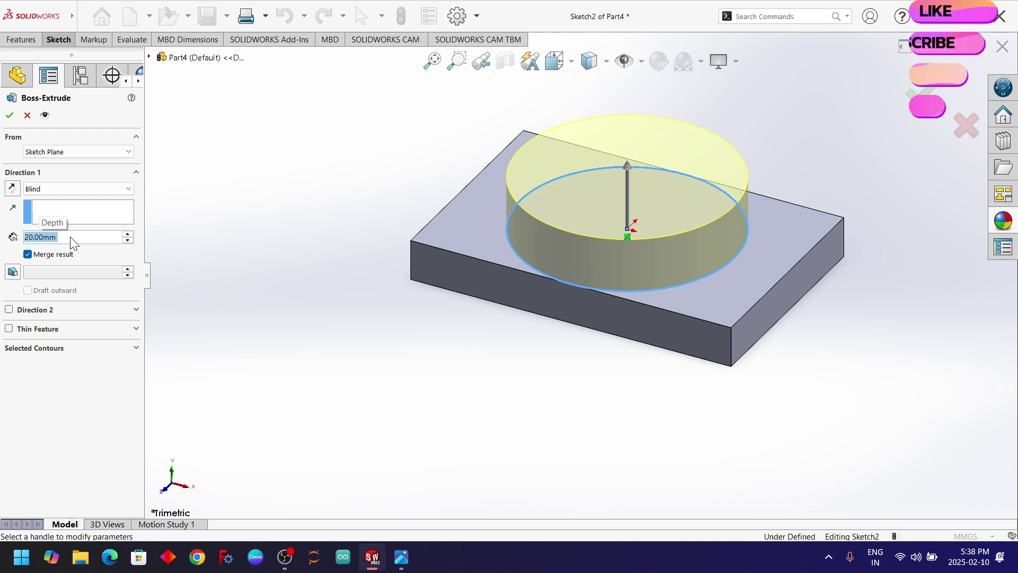
pyautogui.click(9, 115)
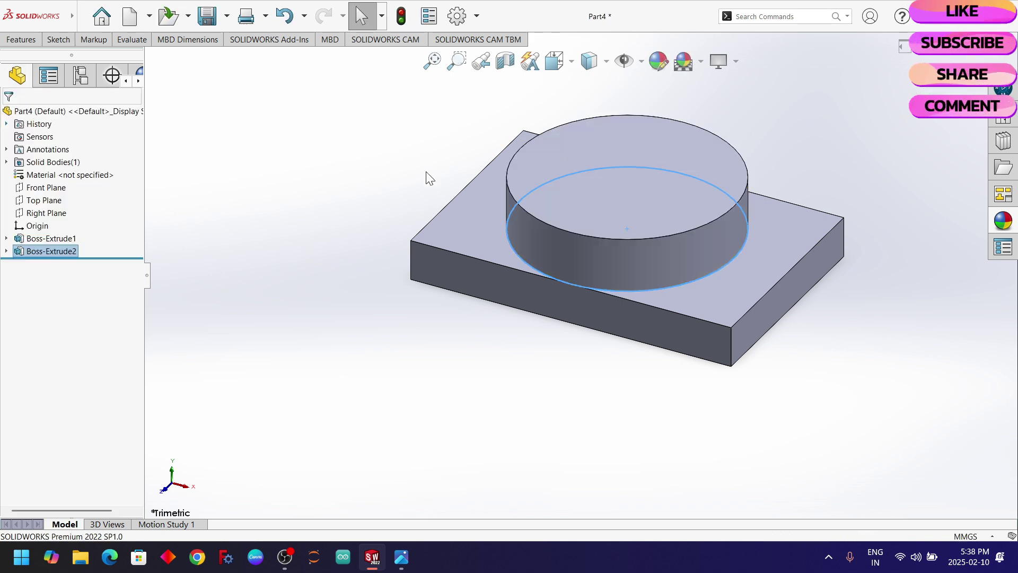
# - Sketch a circle of about 27 mm radius on the round boss's top face, centred on the origin
pyautogui.click(642, 147)
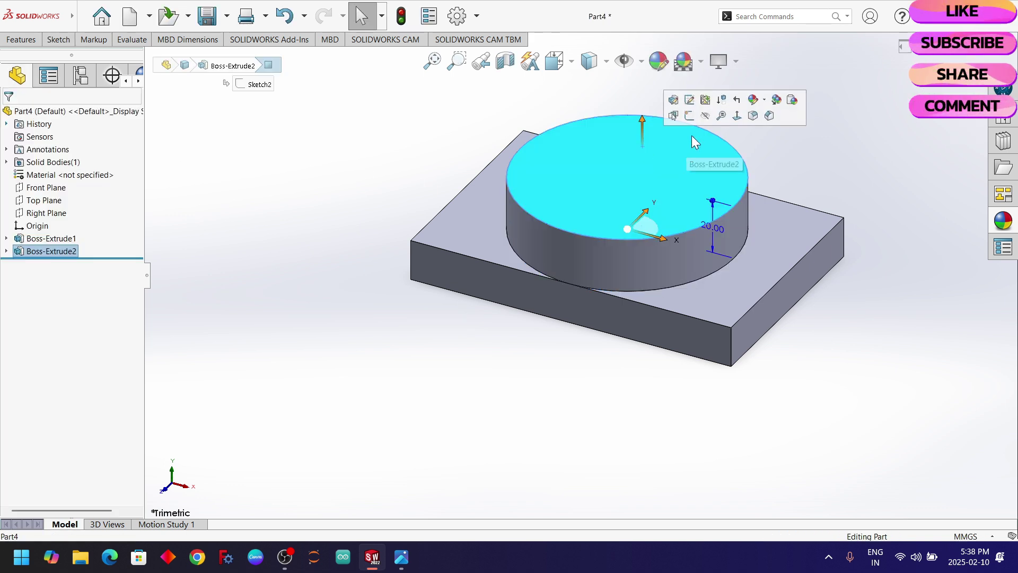
pyautogui.click(694, 117)
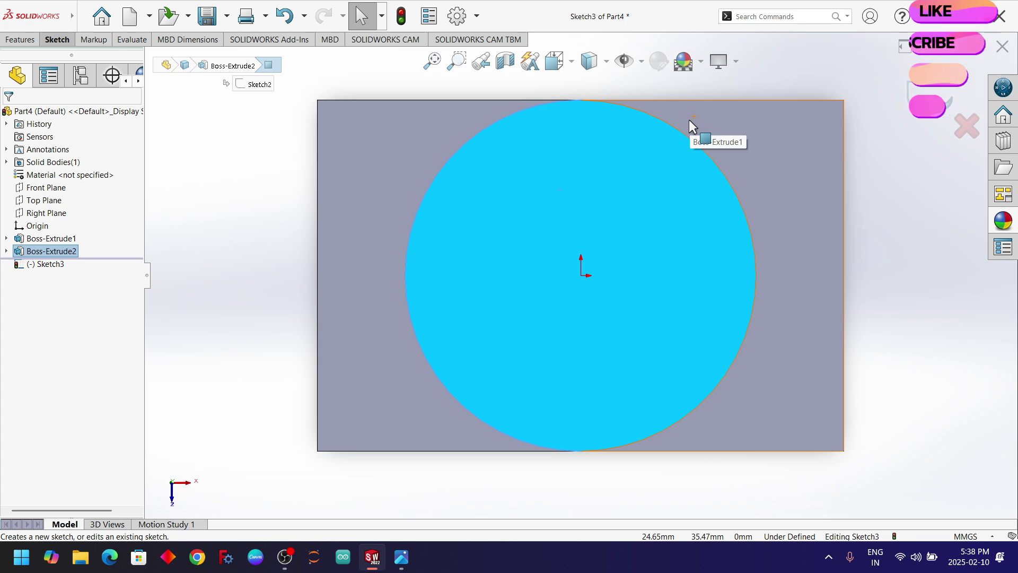
pyautogui.click(58, 45)
pyautogui.click(84, 80)
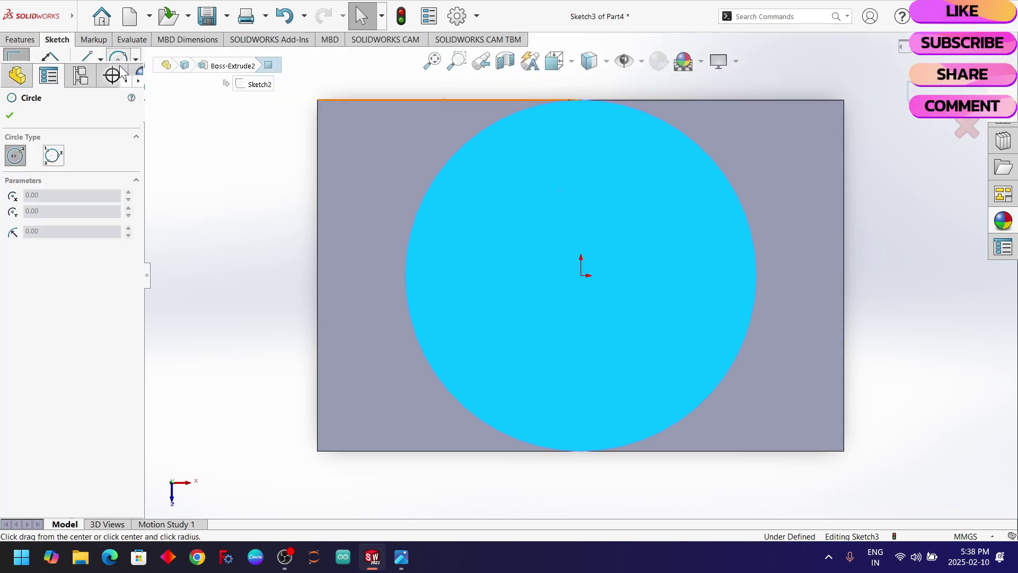
pyautogui.click(581, 275)
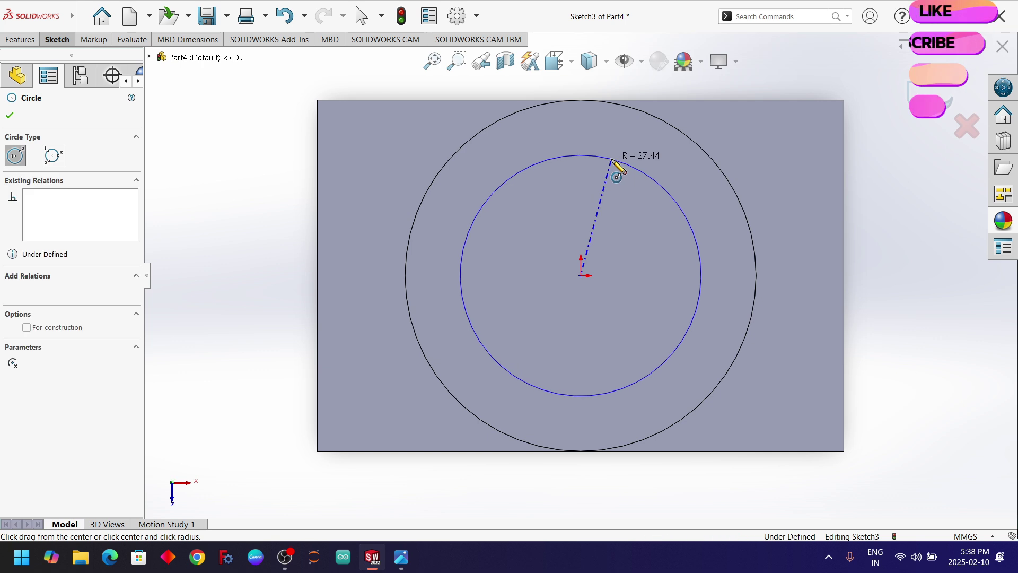
pyautogui.click(612, 159)
pyautogui.click(10, 116)
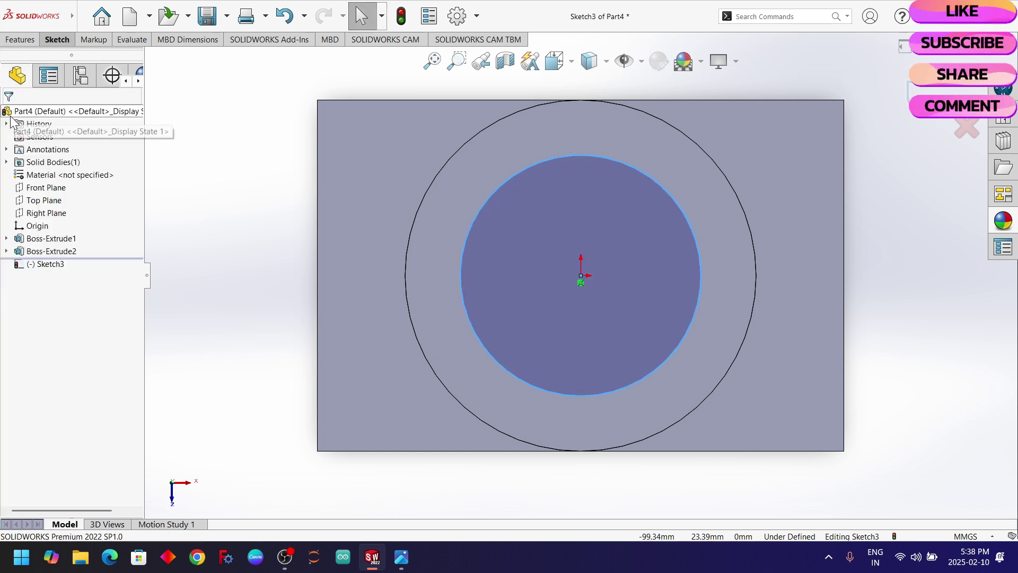
# - Check the pocket size in the reference drawing and dimension the circle's diameter as 60 mm
pyautogui.hotkey('alt', 'Tab')
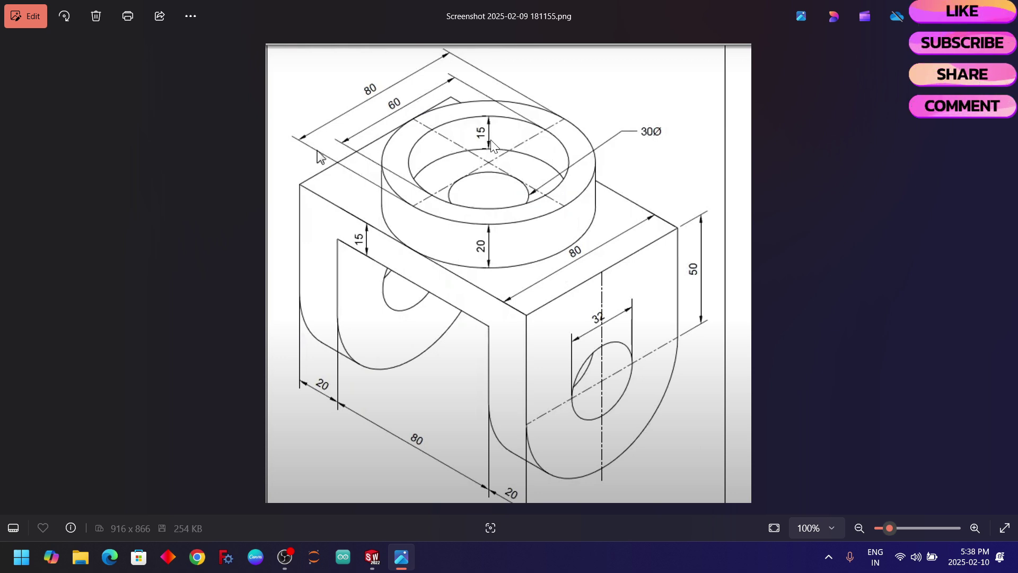
pyautogui.hotkey('alt', 'Tab')
pyautogui.click(57, 39)
pyautogui.click(49, 69)
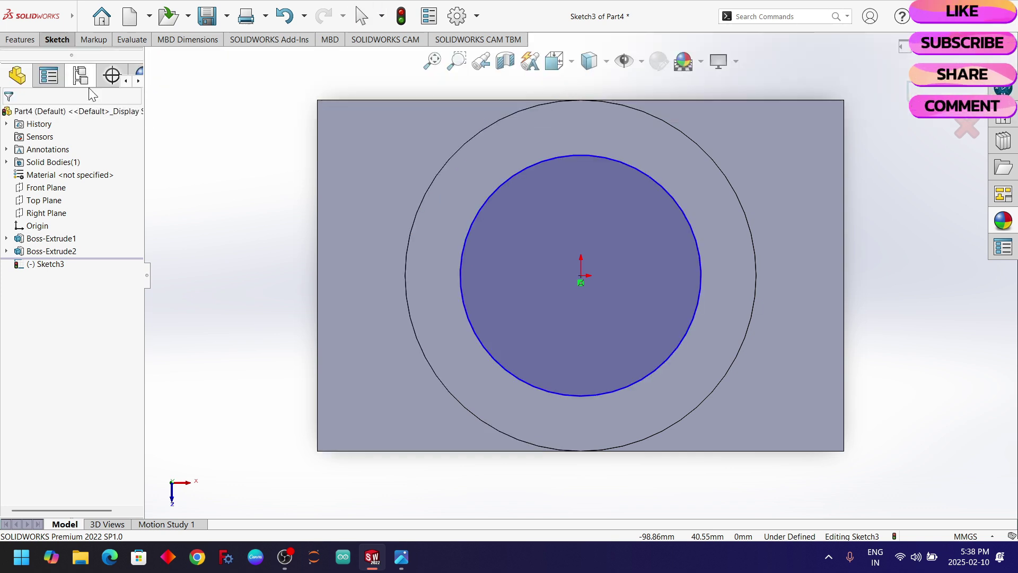
pyautogui.click(469, 227)
pyautogui.click(245, 209)
pyautogui.write('60')
pyautogui.press('Return')
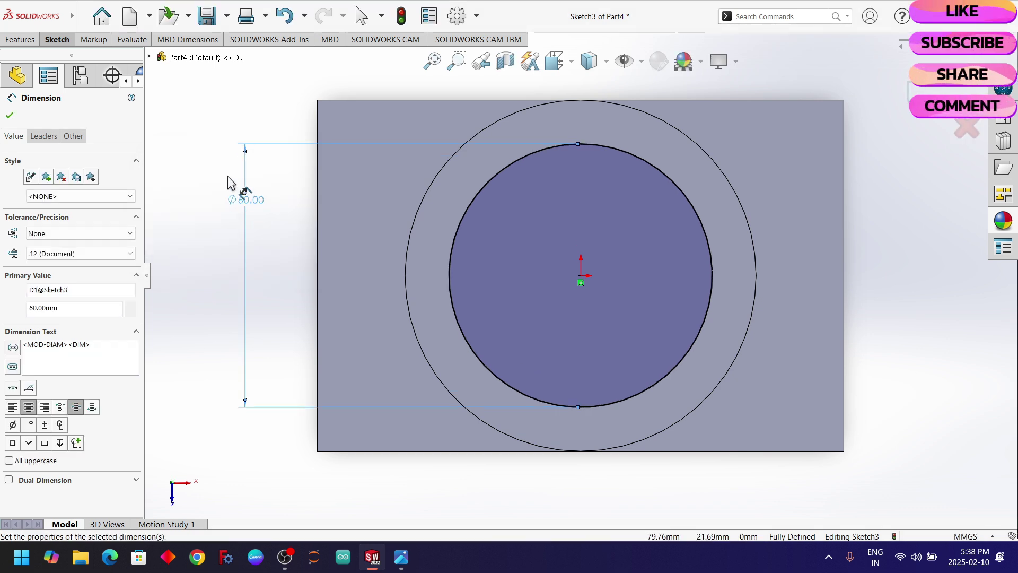
pyautogui.click(10, 115)
# - Cut-extrude the 60 mm circle as a blind pocket 15 mm deep into the boss
pyautogui.click(21, 40)
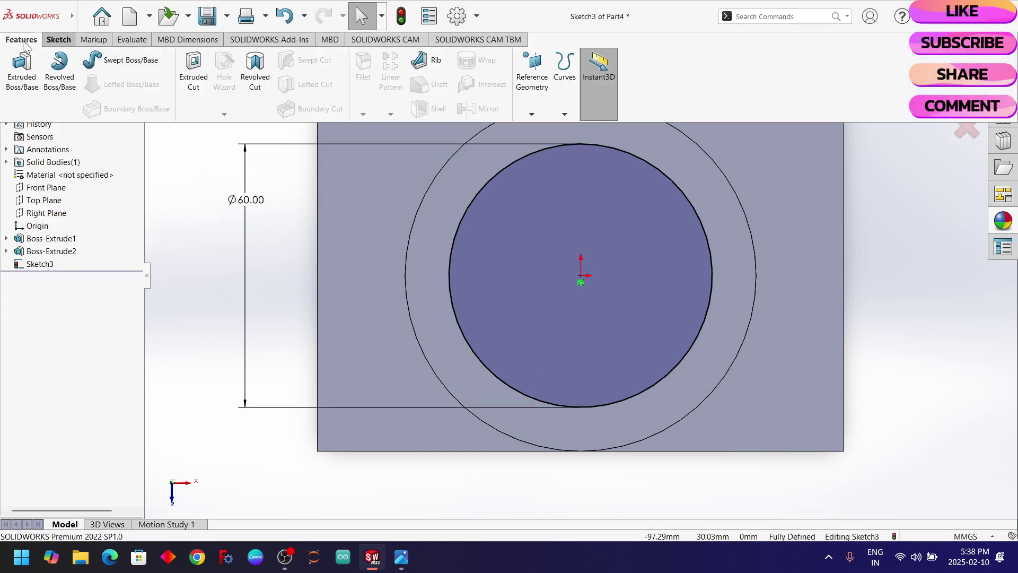
pyautogui.click(201, 95)
pyautogui.click(195, 84)
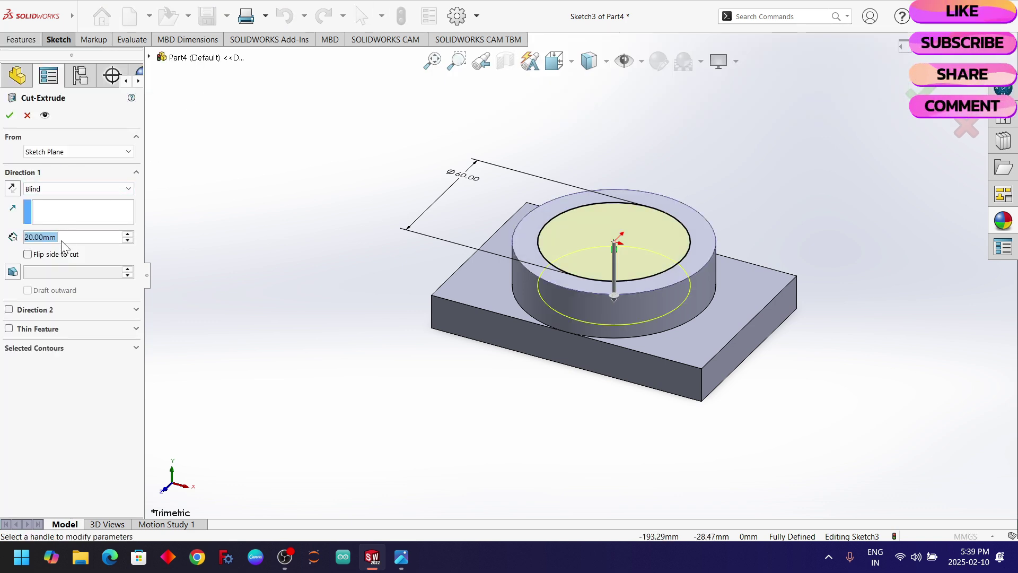
pyautogui.write('15')
pyautogui.press('Return')
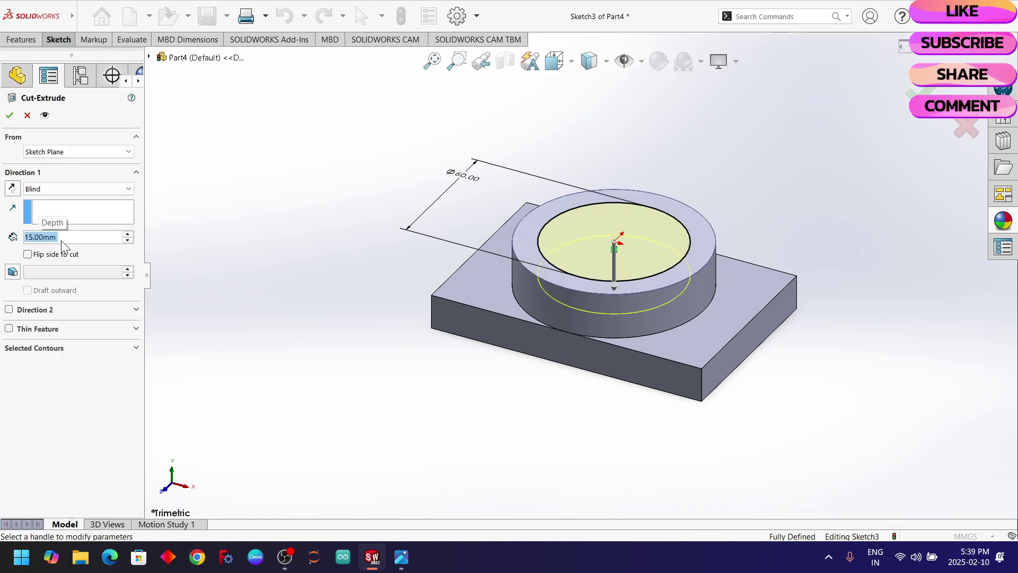
pyautogui.click(9, 116)
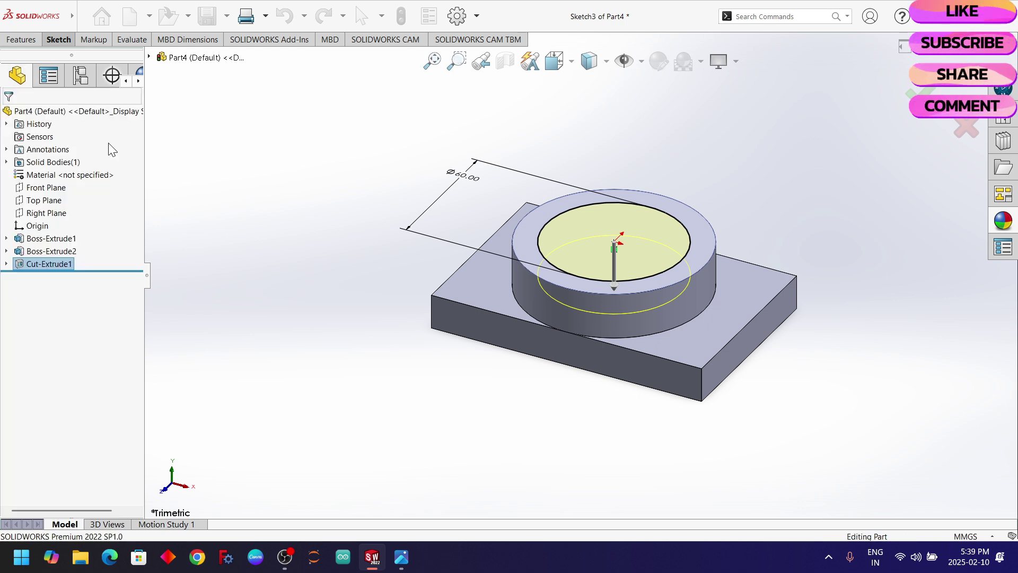
# - Sketch a circle about 36 mm in diameter on the pocket's floor, centred on the origin
pyautogui.moveTo(647, 148); pyautogui.dragTo(657, 200, button='middle')
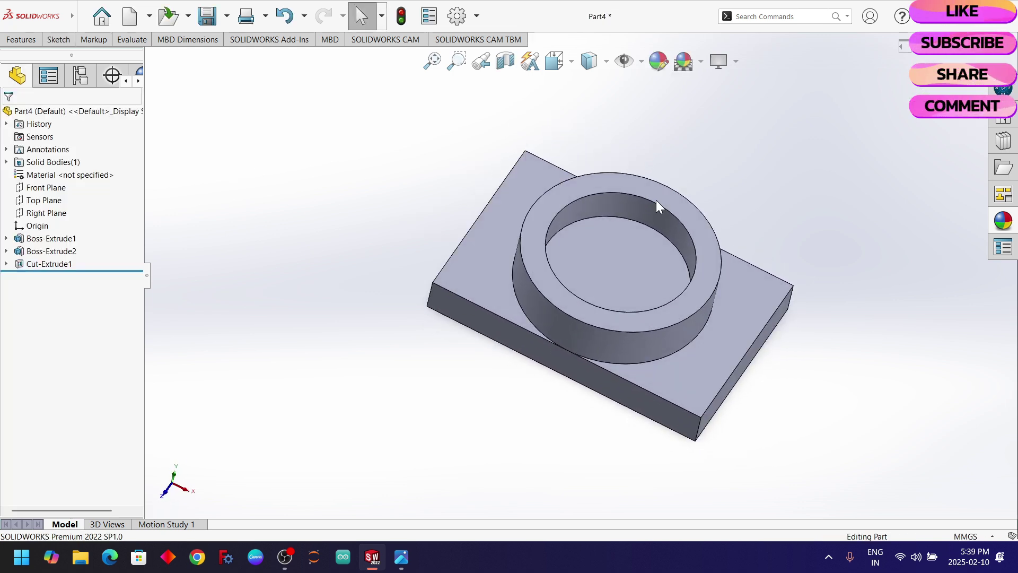
pyautogui.click(611, 234)
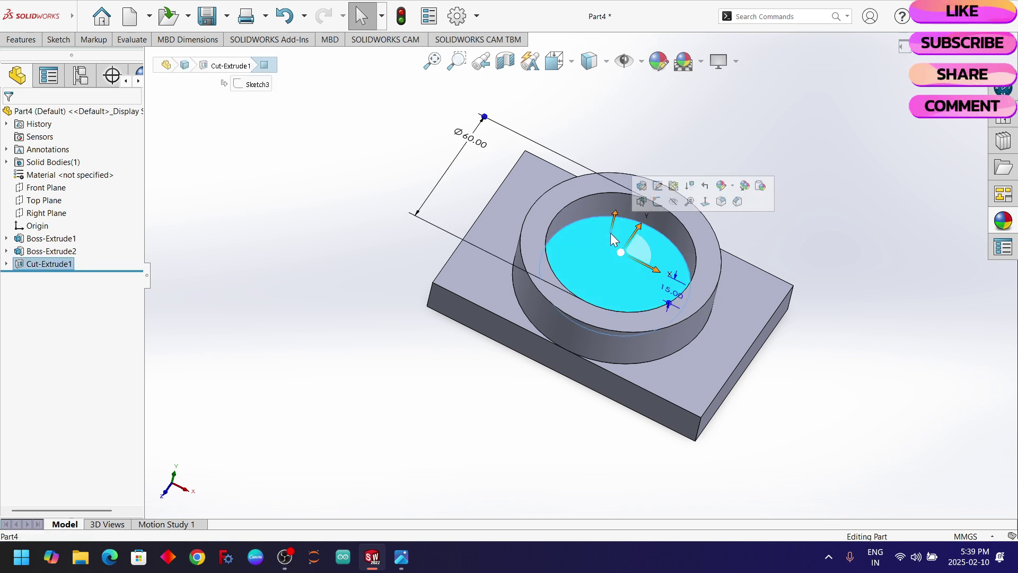
pyautogui.click(655, 201)
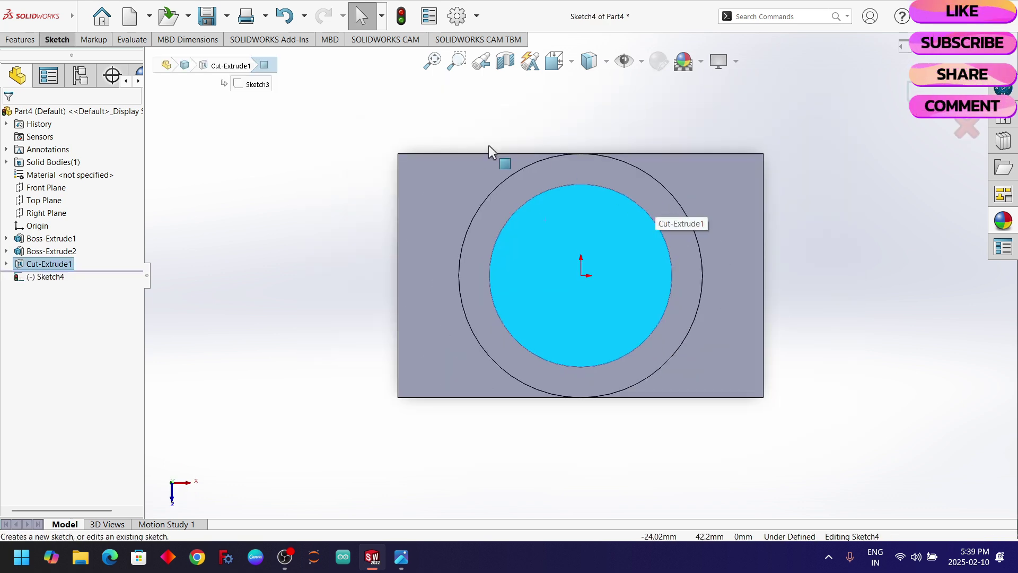
pyautogui.click(53, 42)
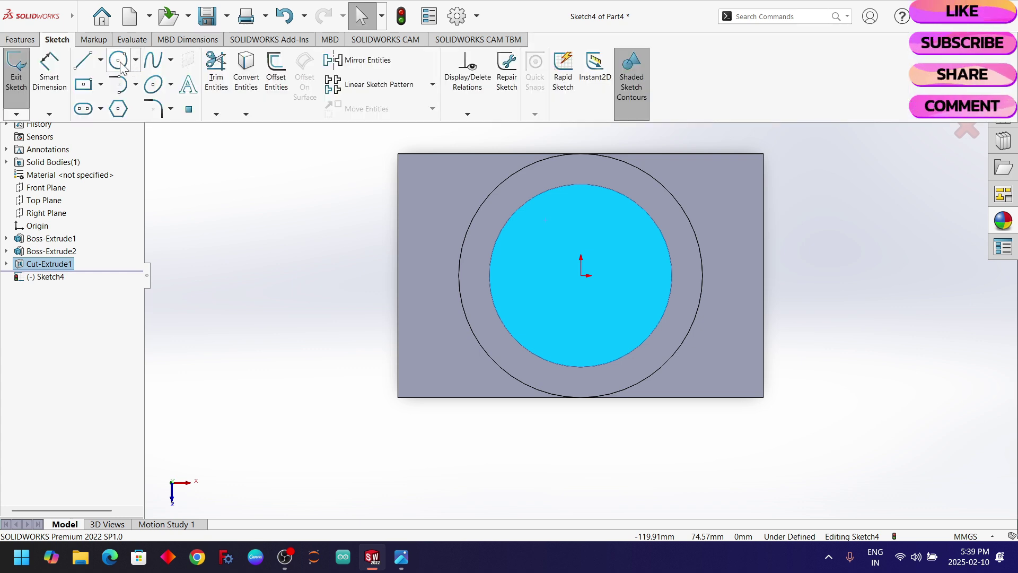
pyautogui.click(86, 75)
pyautogui.click(581, 275)
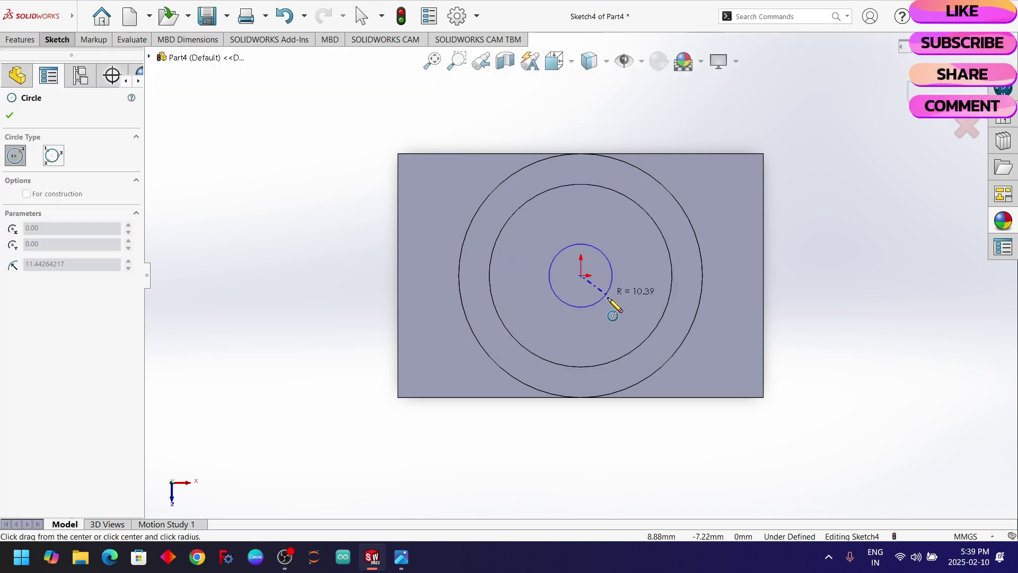
pyautogui.click(620, 315)
pyautogui.click(10, 115)
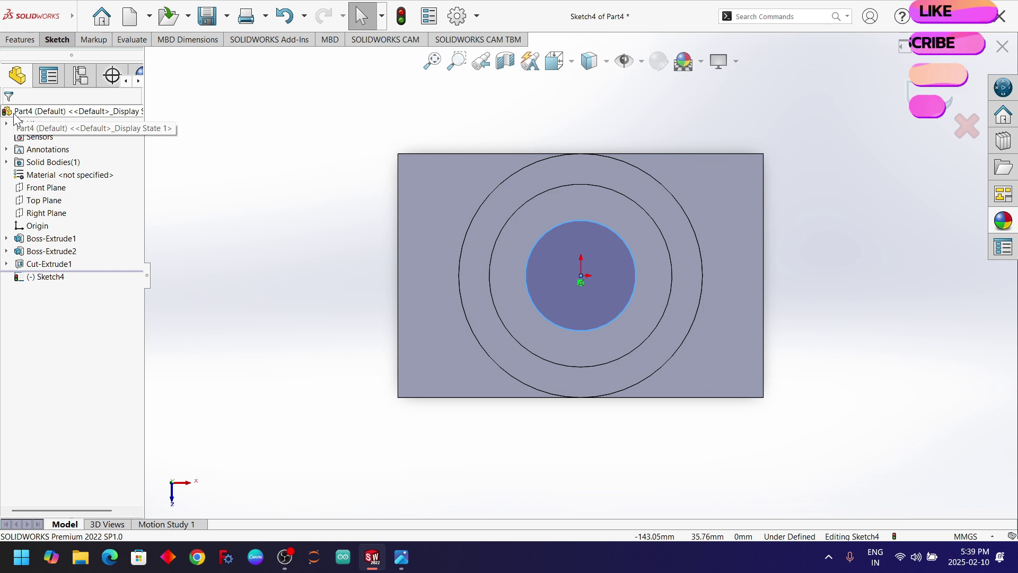
# - Check the hole size in the reference drawing and dimension the inner circle's diameter as 30 mm
pyautogui.hotkey('alt', 'Tab')
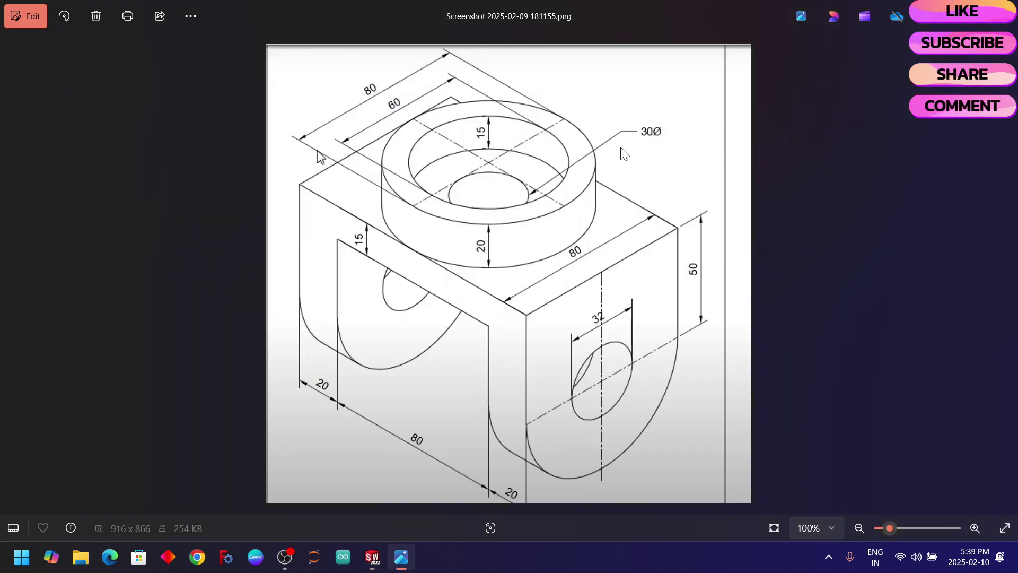
pyautogui.hotkey('alt', 'Tab')
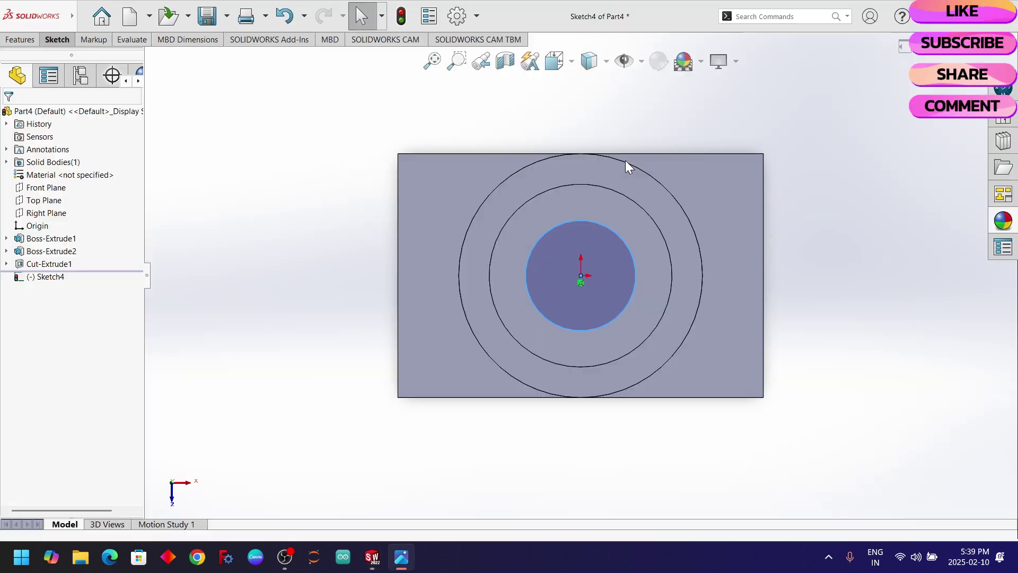
pyautogui.click(55, 42)
pyautogui.click(55, 79)
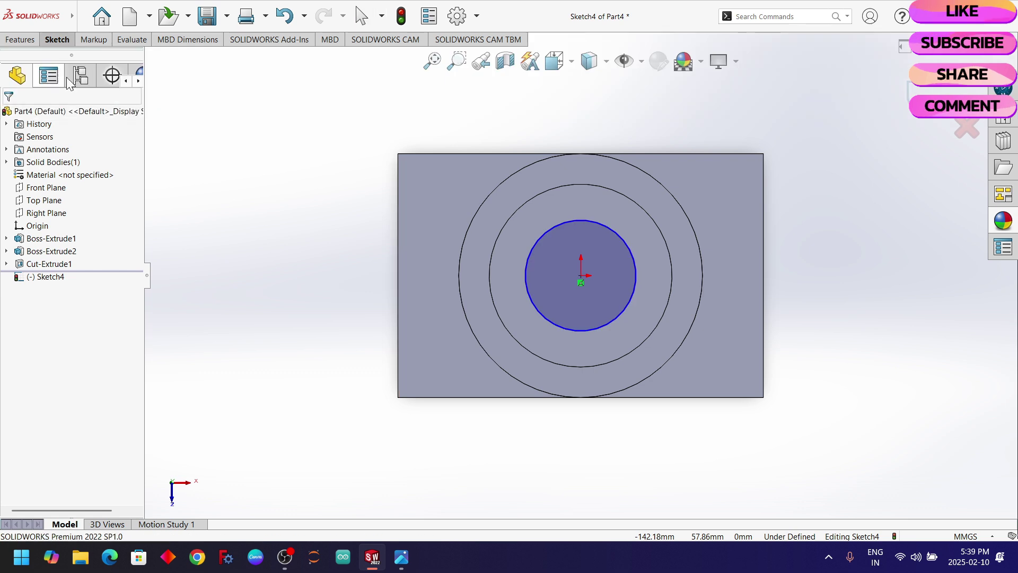
pyautogui.click(533, 244)
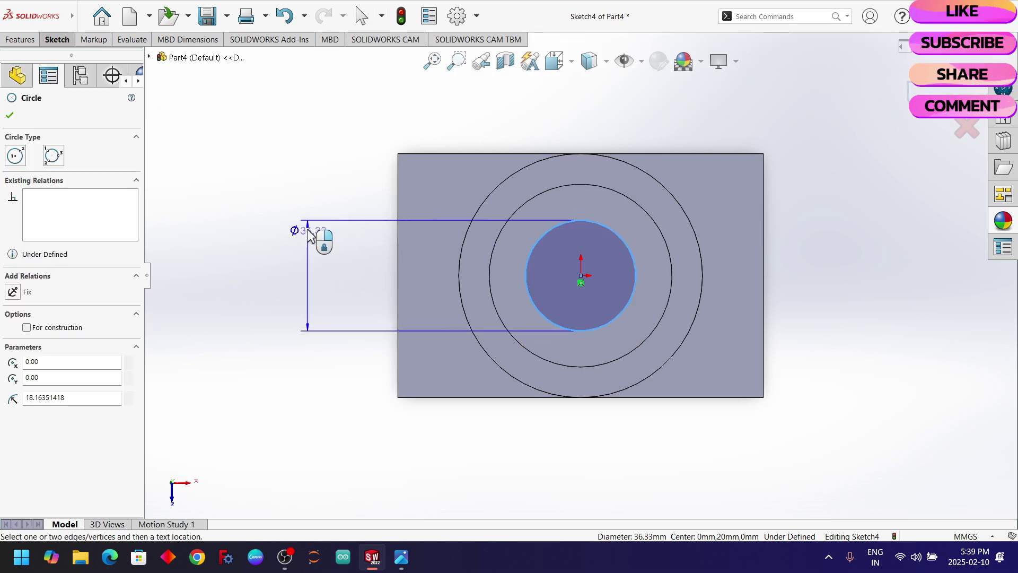
pyautogui.click(307, 228)
pyautogui.write('30')
pyautogui.press('Return')
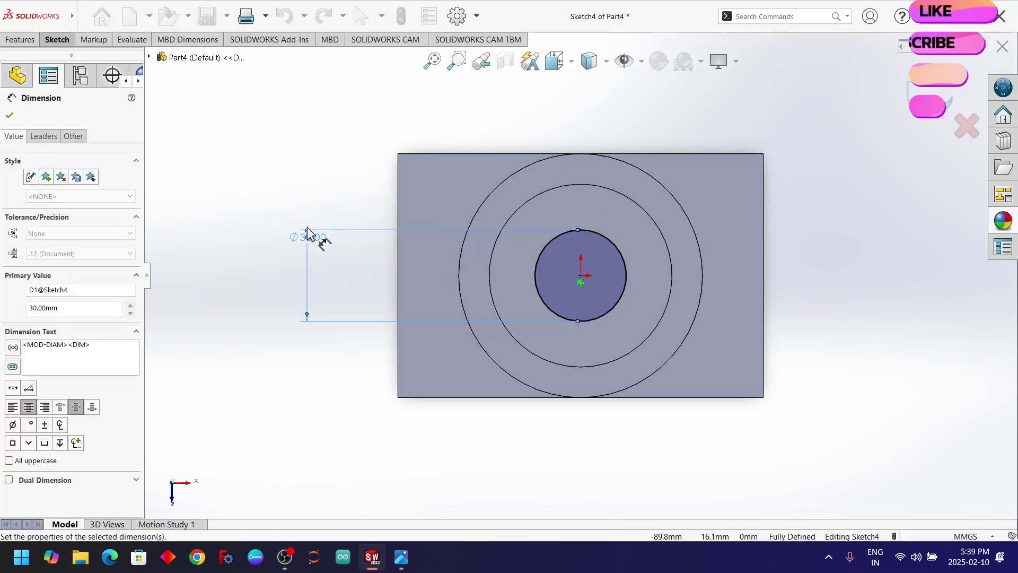
pyautogui.click(18, 77)
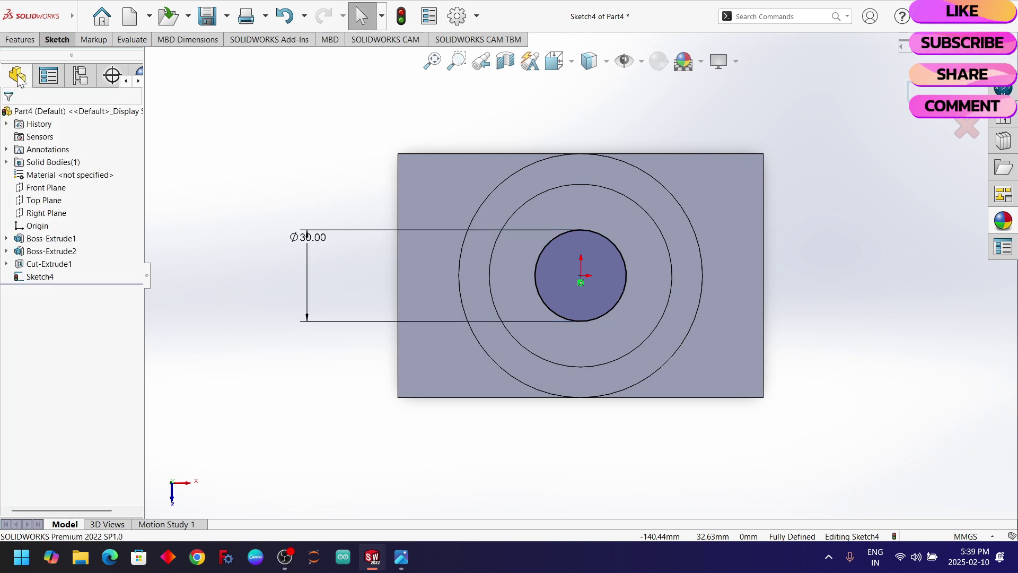
# - Cut-extrude the 30 mm circle as a Through All hole in the pocket's floor
pyautogui.click(20, 39)
pyautogui.click(195, 80)
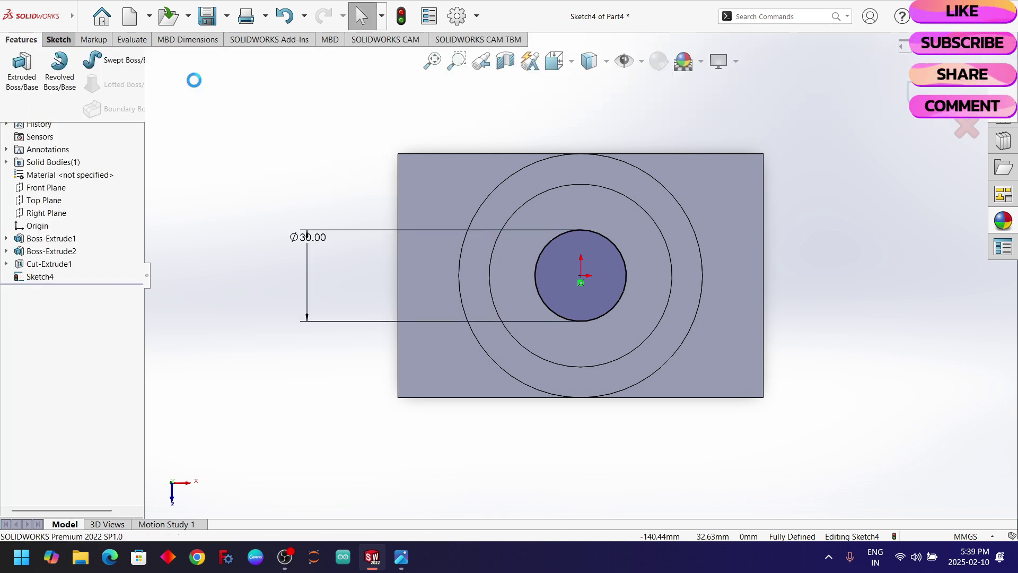
pyautogui.click(64, 189)
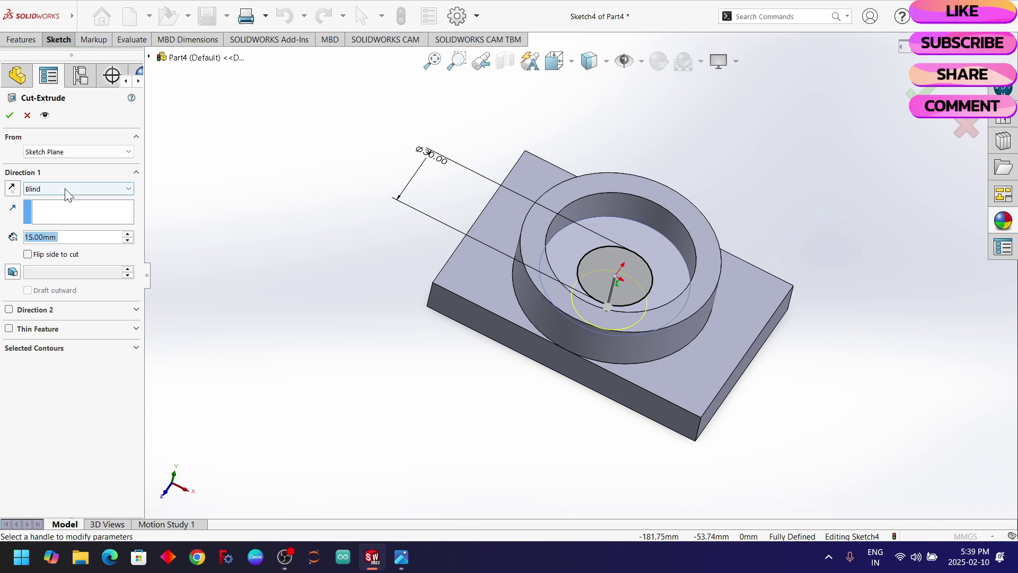
pyautogui.click(62, 210)
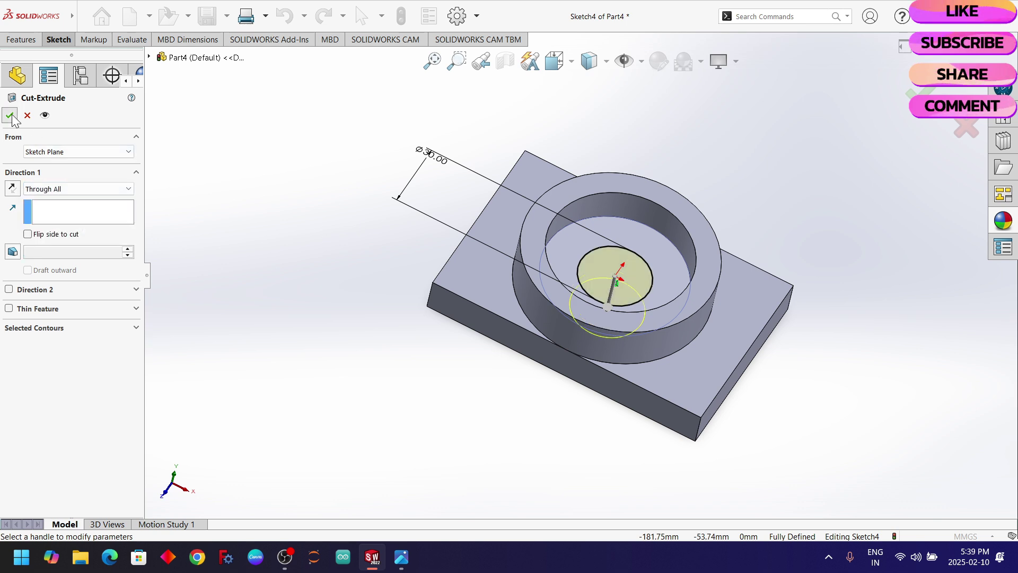
pyautogui.click(10, 115)
# - Sketch a corner rectangle 80 mm wide and about 32 mm high on the plate's short end face, hanging down from its lower edge
pyautogui.scroll(2, 641, 209)
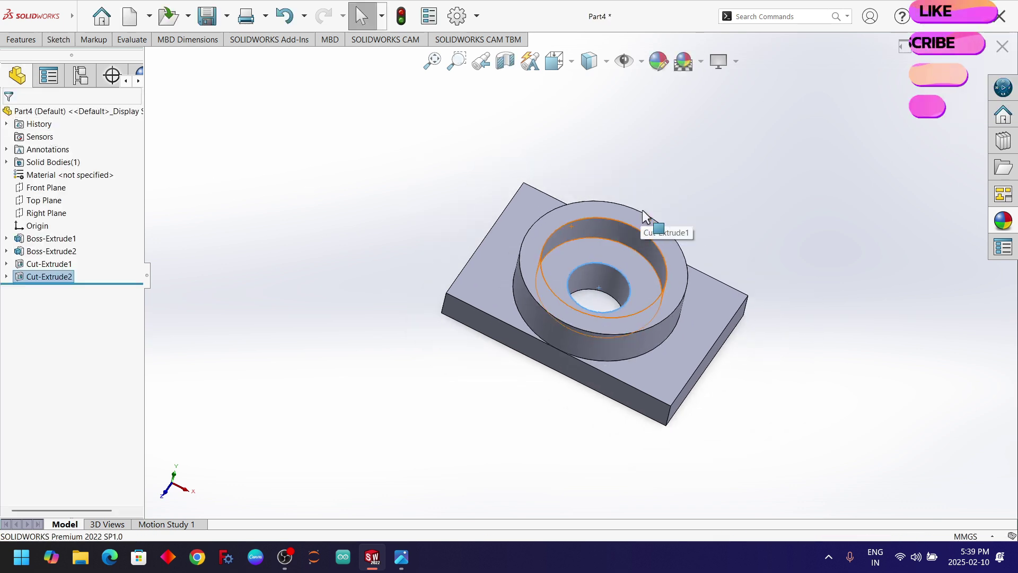
pyautogui.moveTo(725, 198); pyautogui.dragTo(743, 127, button='middle')
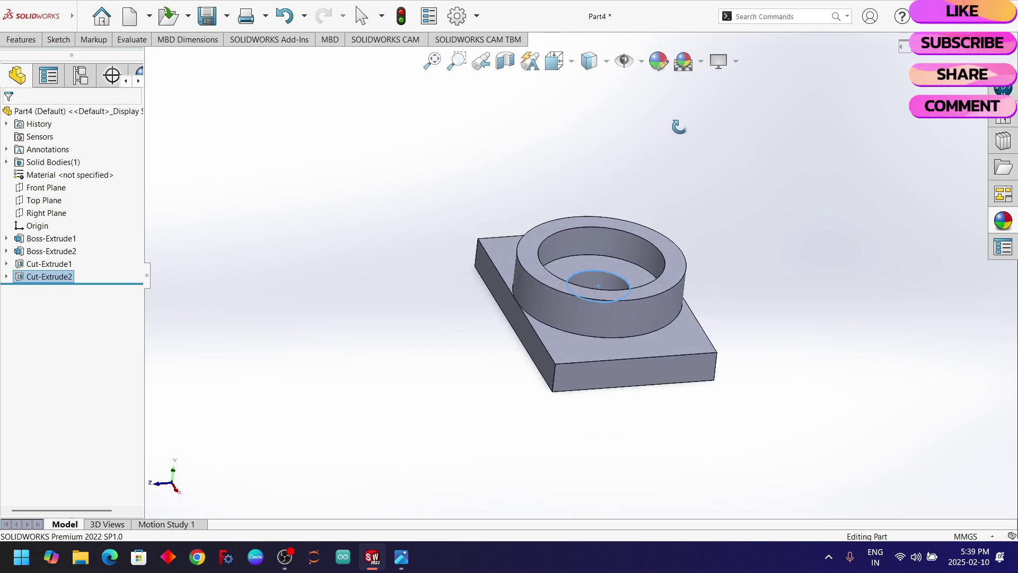
pyautogui.click(664, 356)
pyautogui.click(715, 328)
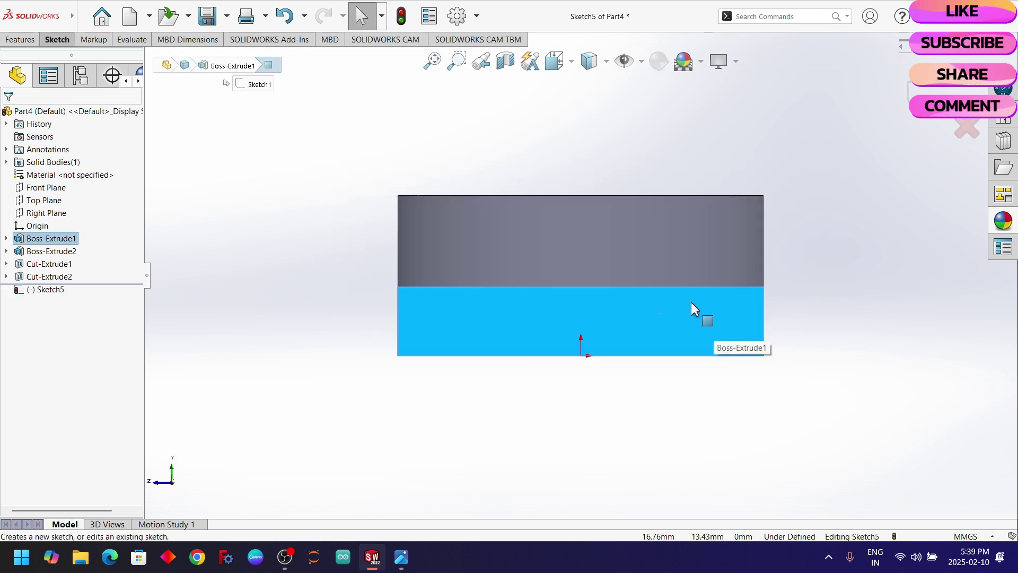
pyautogui.click(55, 41)
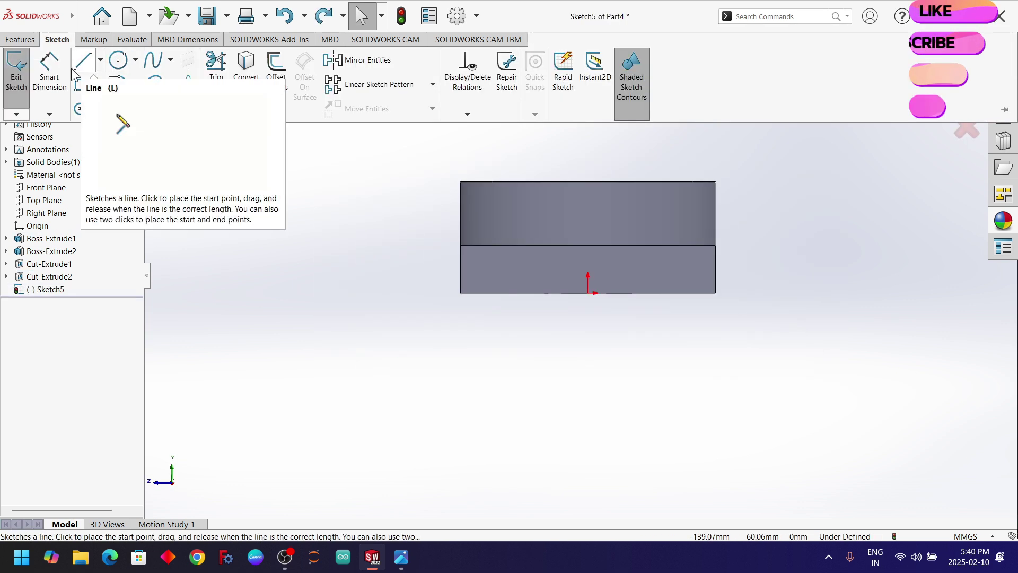
pyautogui.click(105, 87)
pyautogui.click(461, 294)
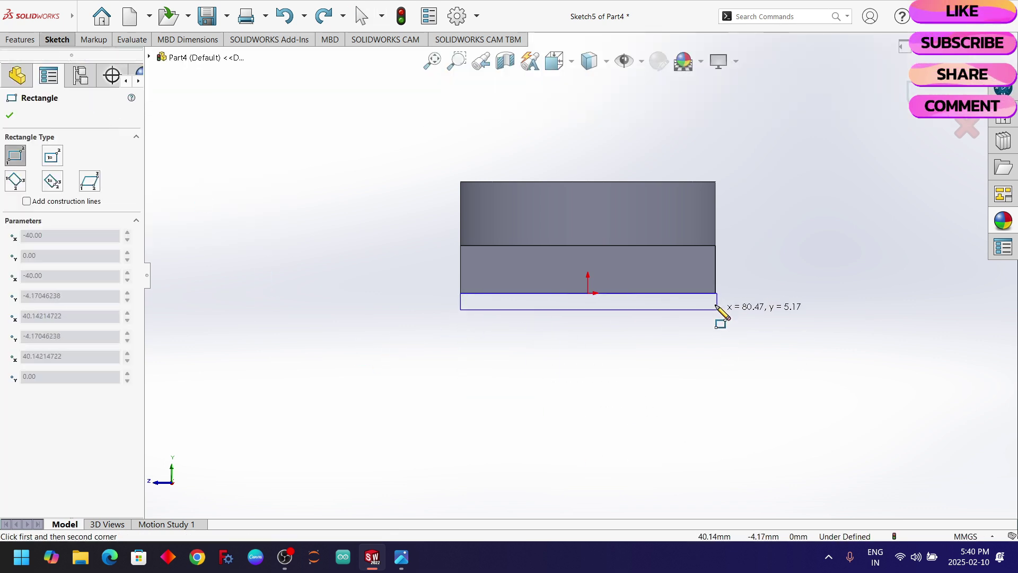
pyautogui.click(717, 396)
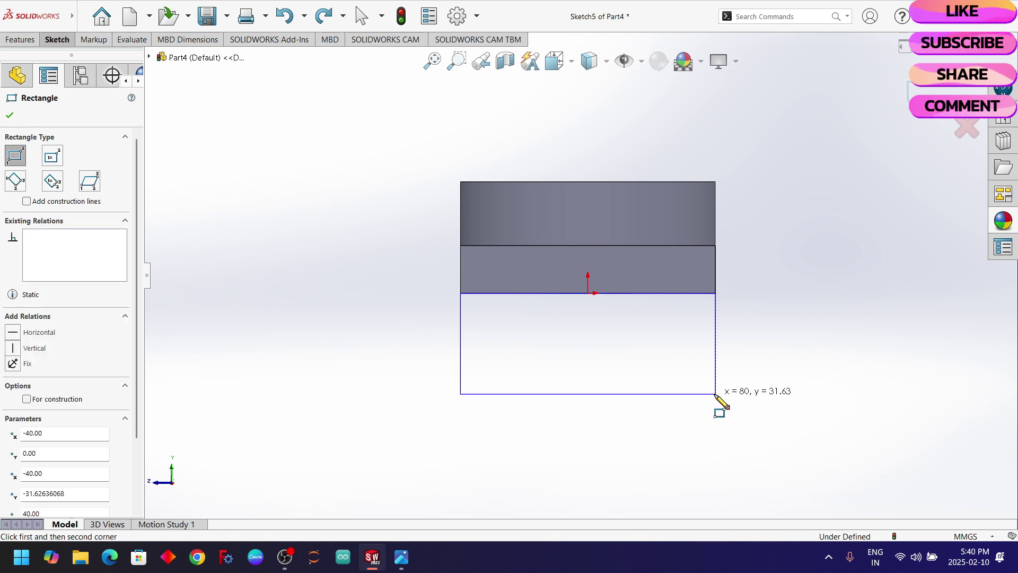
pyautogui.click(10, 115)
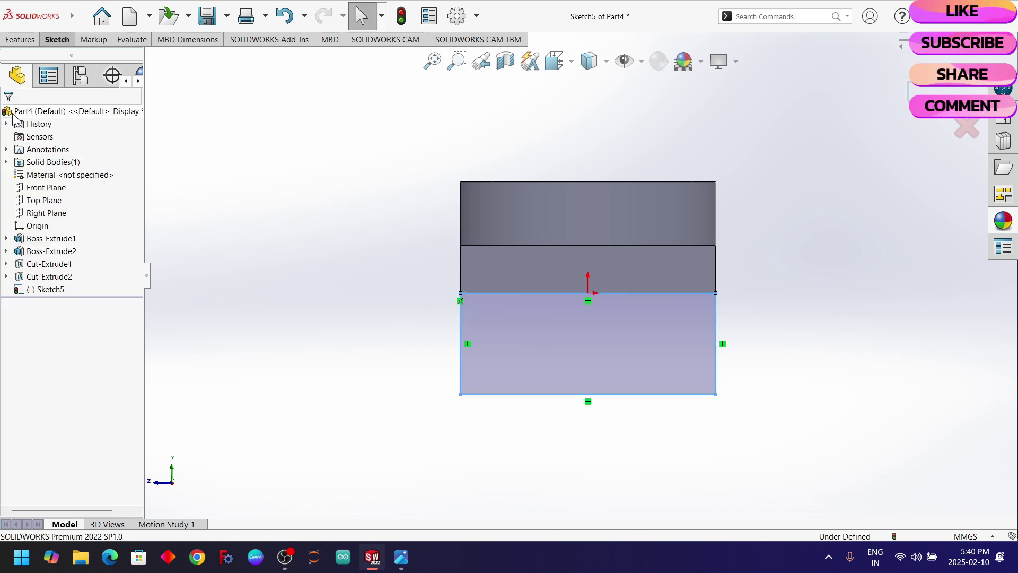
# - Dimension the height of the rectangle hanging below the plate as 50 mm
pyautogui.click(53, 41)
pyautogui.click(45, 59)
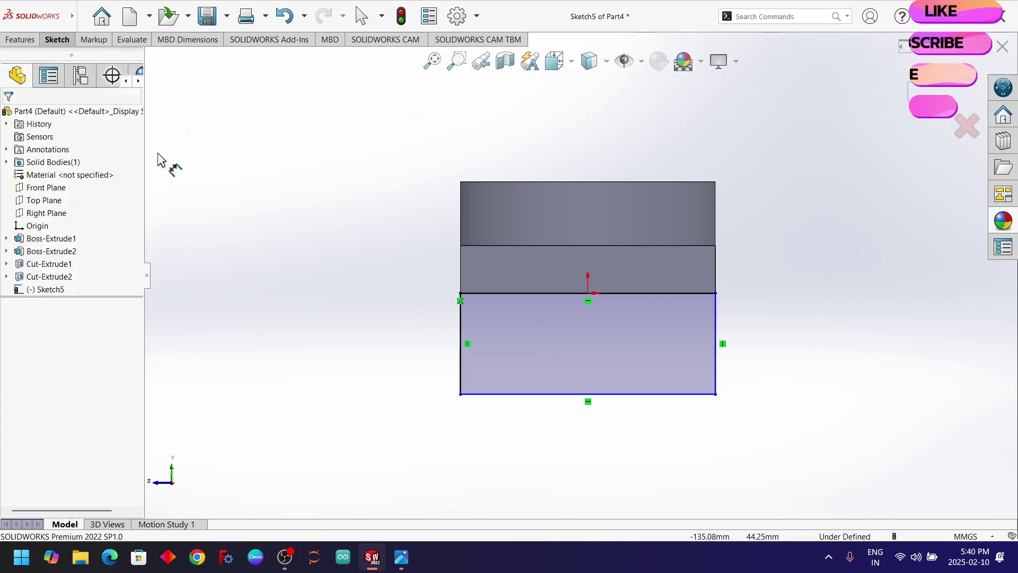
pyautogui.click(717, 360)
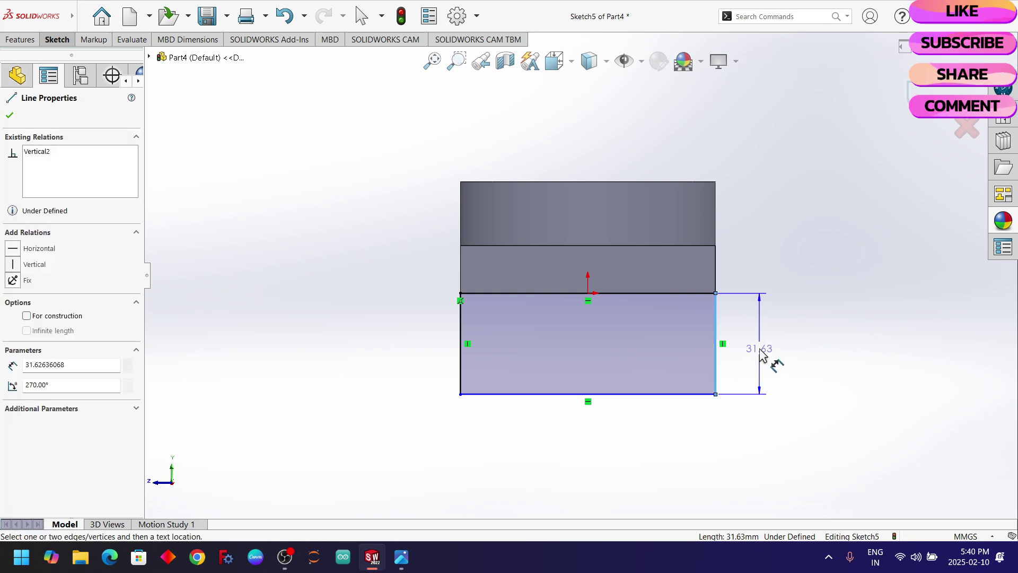
pyautogui.click(764, 354)
pyautogui.write('50')
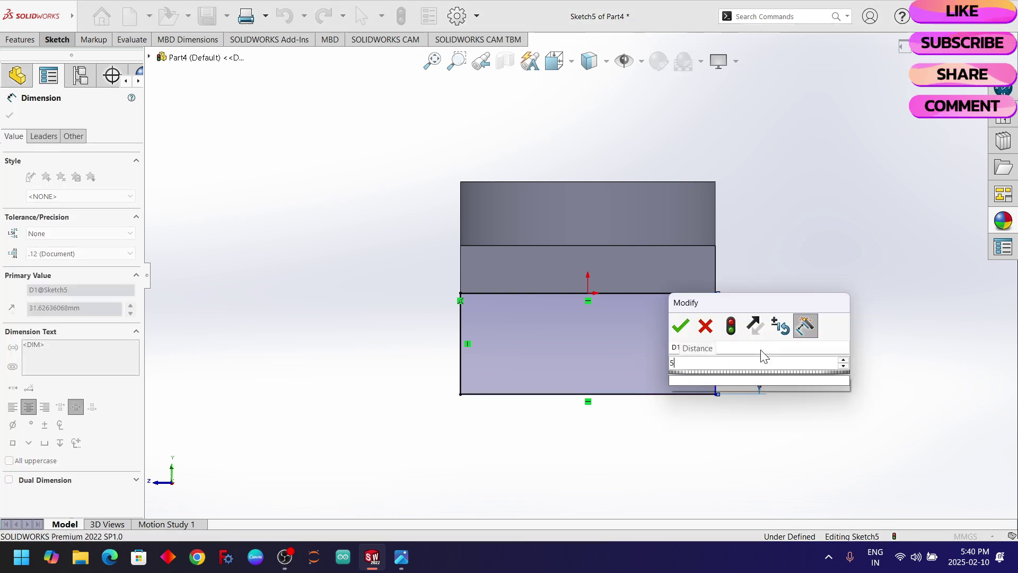
pyautogui.press('Return')
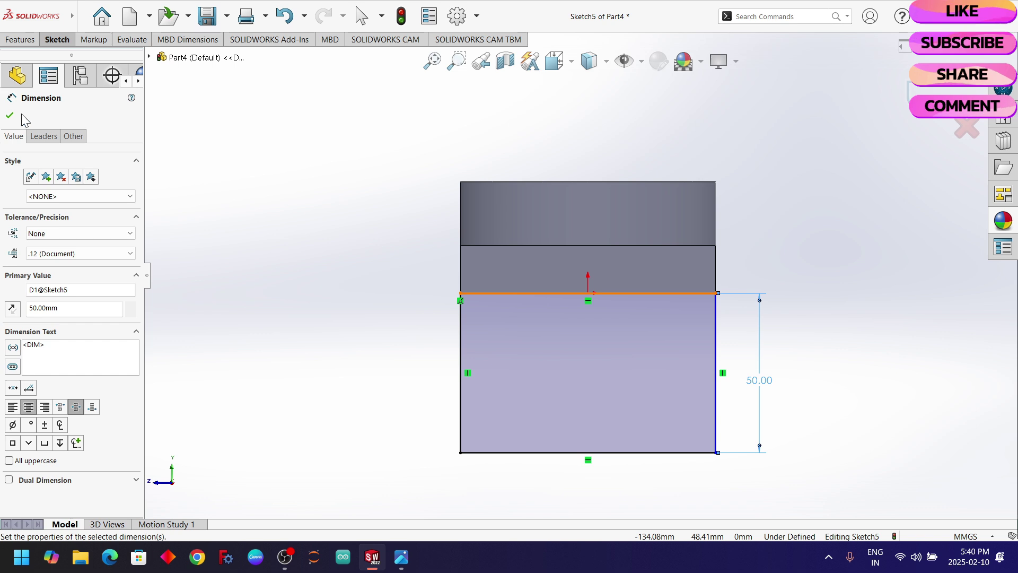
pyautogui.click(14, 120)
# - Sketch a circle of 40 mm radius centred on the midpoint of the rectangle's lower edge, reaching its lower corner
pyautogui.click(57, 39)
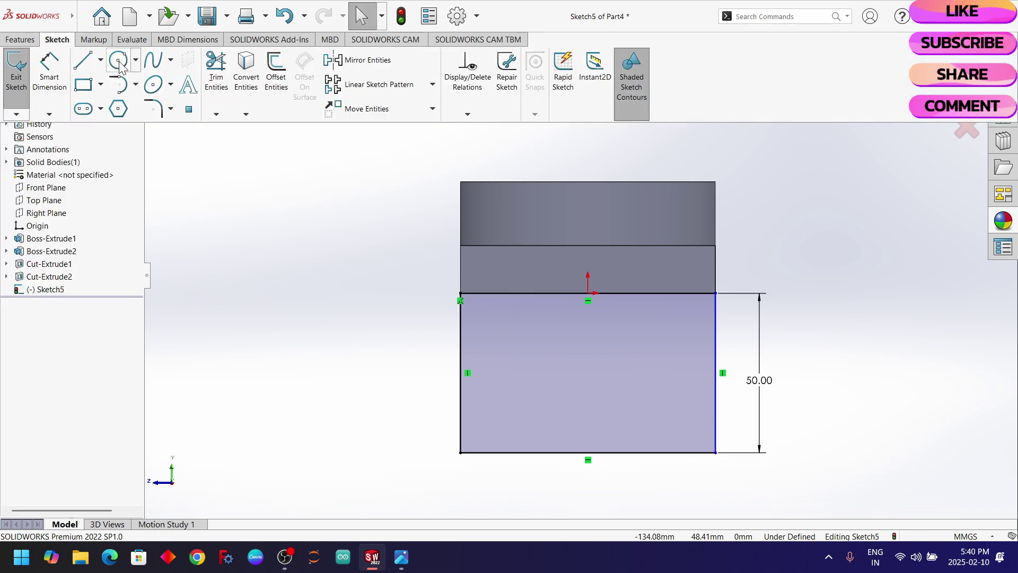
pyautogui.click(119, 60)
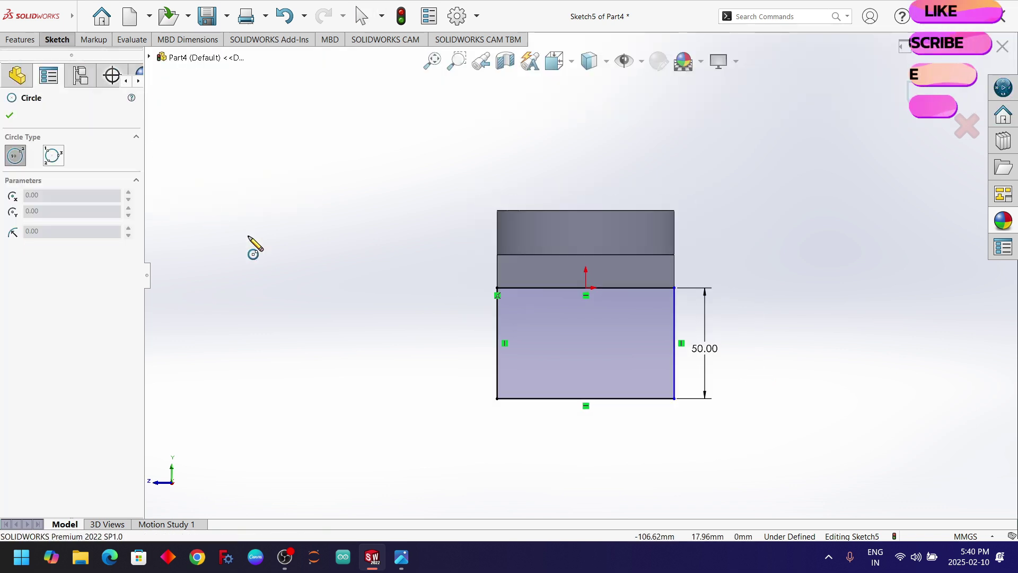
pyautogui.scroll(-2, 644, 439)
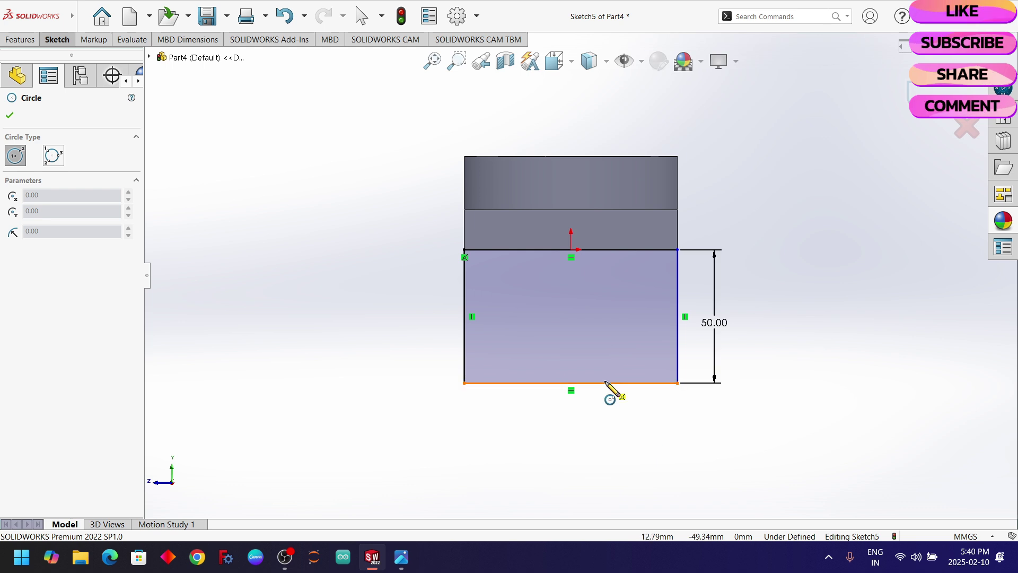
pyautogui.click(572, 384)
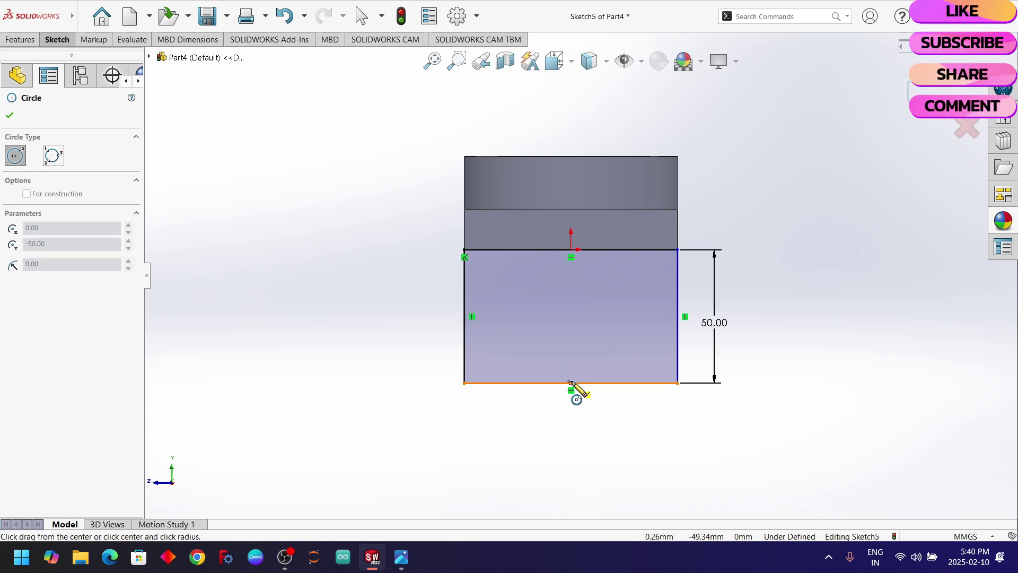
pyautogui.click(678, 383)
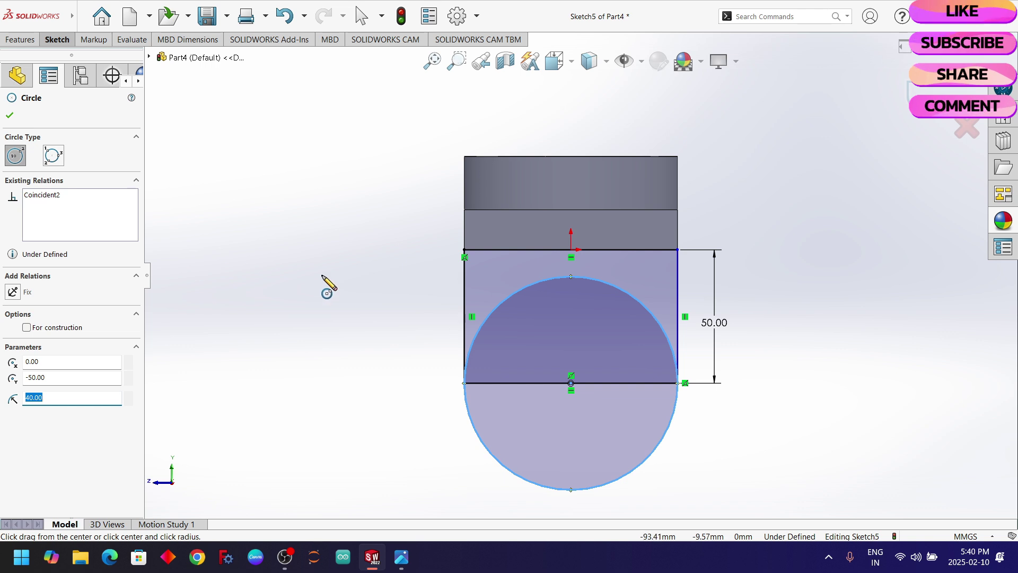
pyautogui.click(9, 116)
pyautogui.scroll(1, 346, 205)
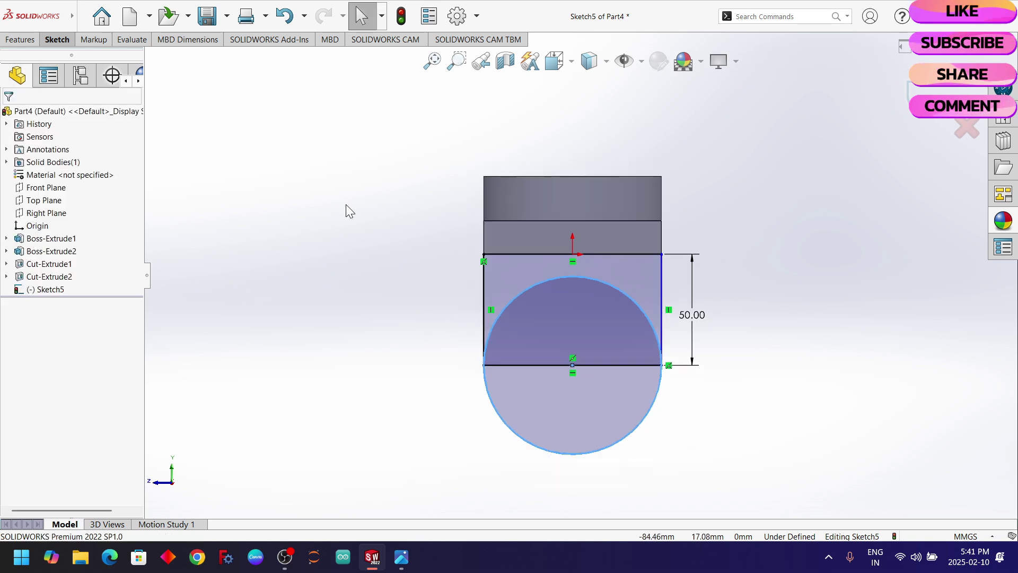
# - Trim away the circle's upper half and the rectangle's lower line to leave a single round-ended leg profile
pyautogui.click(56, 40)
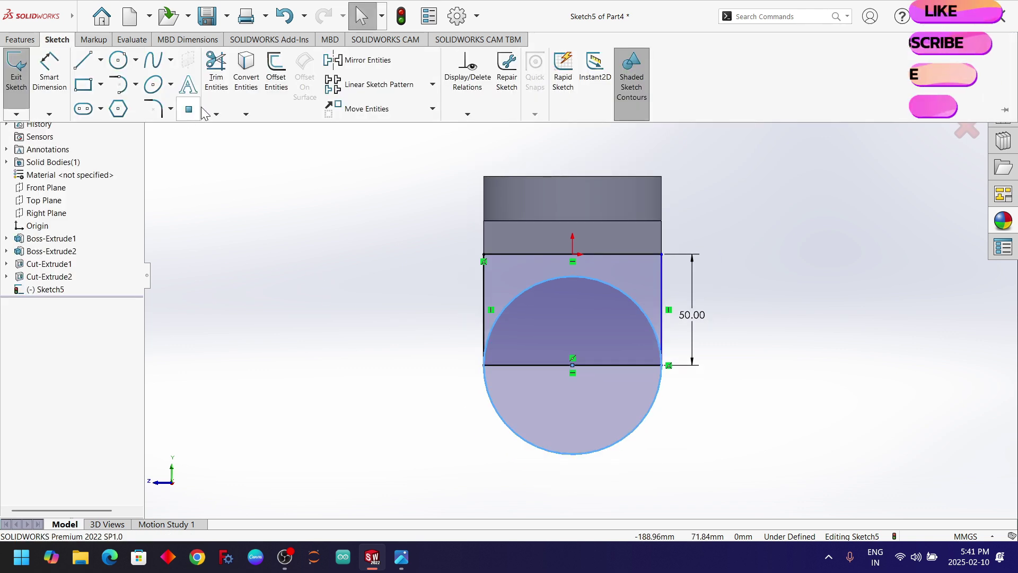
pyautogui.click(216, 74)
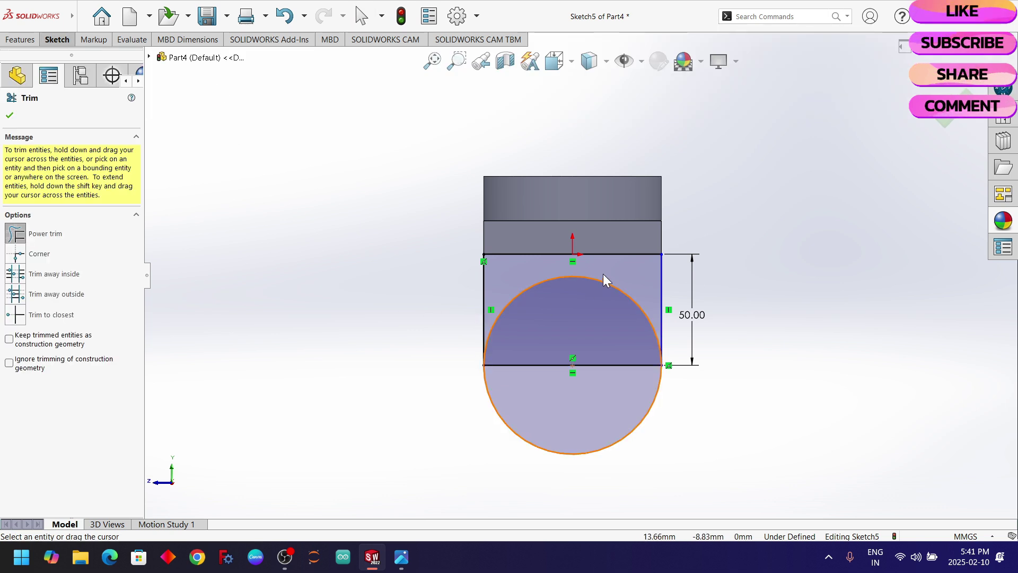
pyautogui.moveTo(604, 274); pyautogui.dragTo(604, 289)
pyautogui.moveTo(604, 341); pyautogui.dragTo(607, 380)
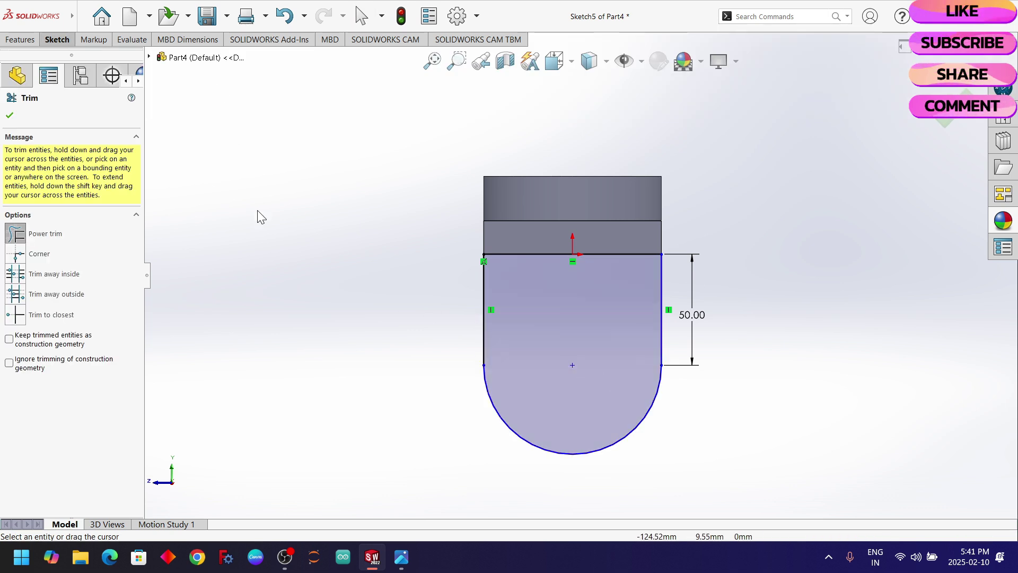
pyautogui.click(11, 115)
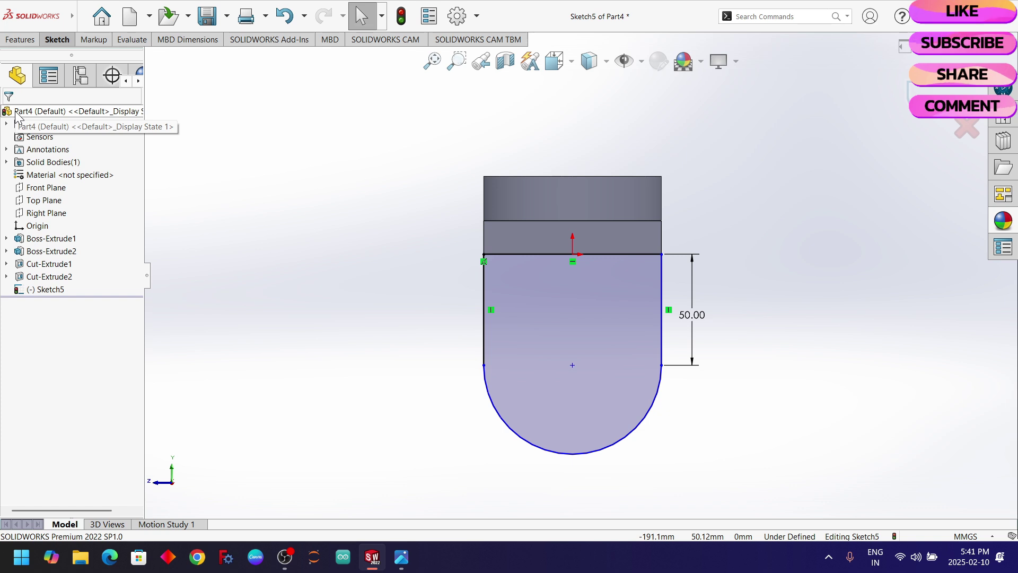
# - Check the leg's hole size in the reference drawing and sketch a smaller circle on the centre of the rounded end
pyautogui.hotkey('alt', 'Tab')
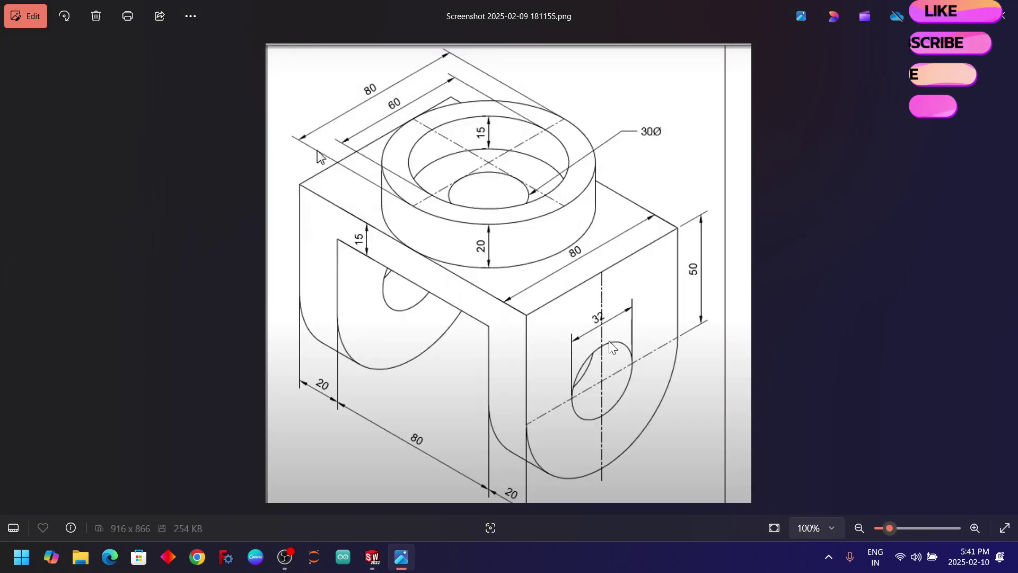
pyautogui.hotkey('alt', 'Tab')
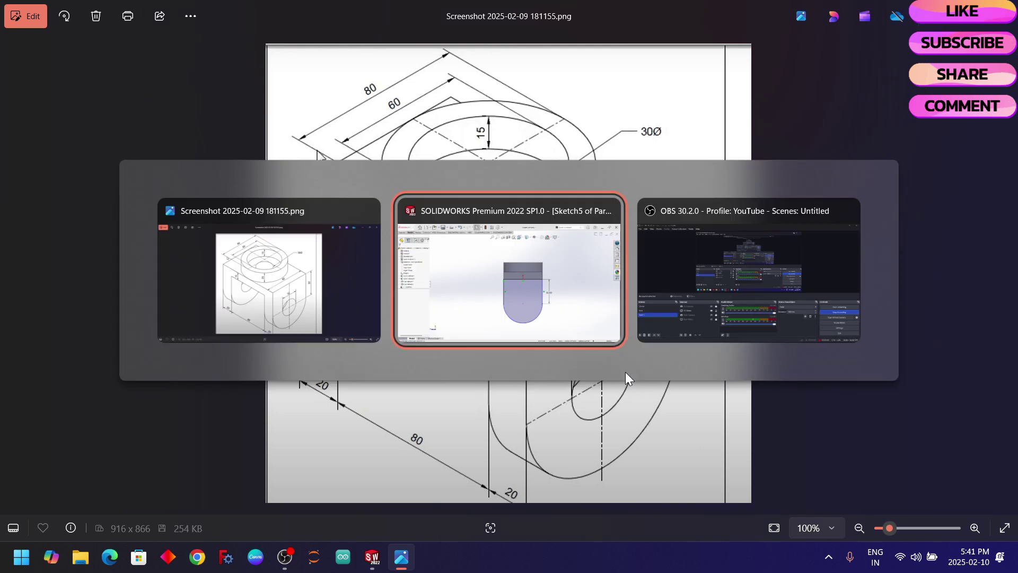
pyautogui.click(53, 40)
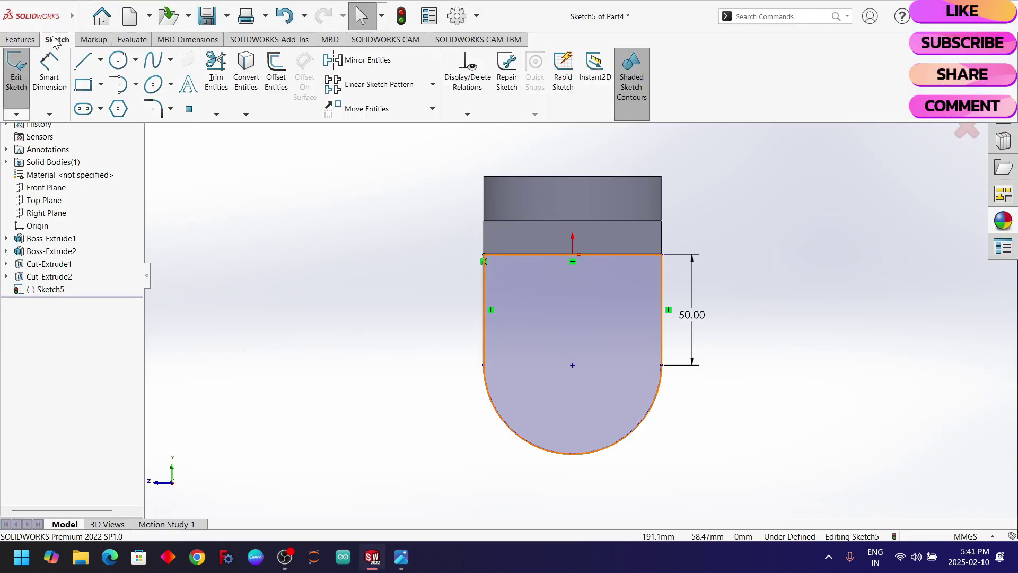
pyautogui.click(136, 59)
pyautogui.click(133, 79)
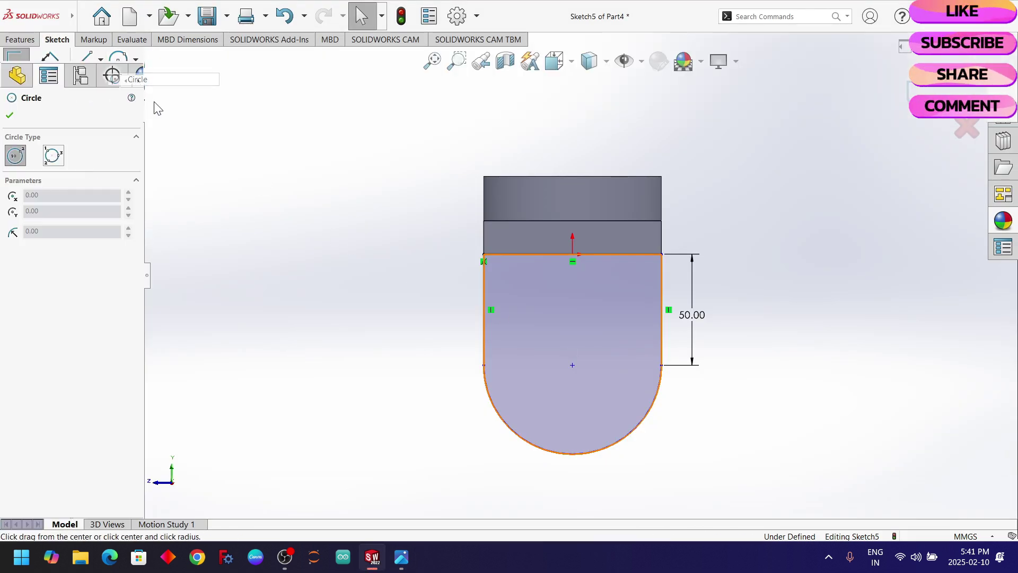
pyautogui.moveTo(572, 365); pyautogui.dragTo(591, 405)
# - Dimension the diameter of the circle inside the leg profile as 32 mm
pyautogui.click(55, 42)
pyautogui.click(49, 69)
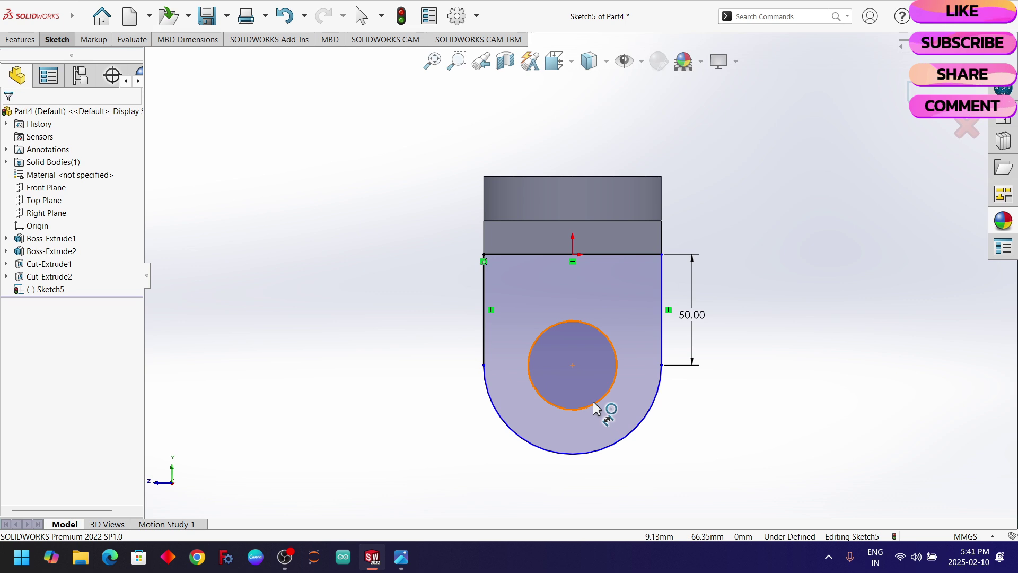
pyautogui.click(617, 364)
pyautogui.click(734, 371)
pyautogui.write('32')
pyautogui.press('Return')
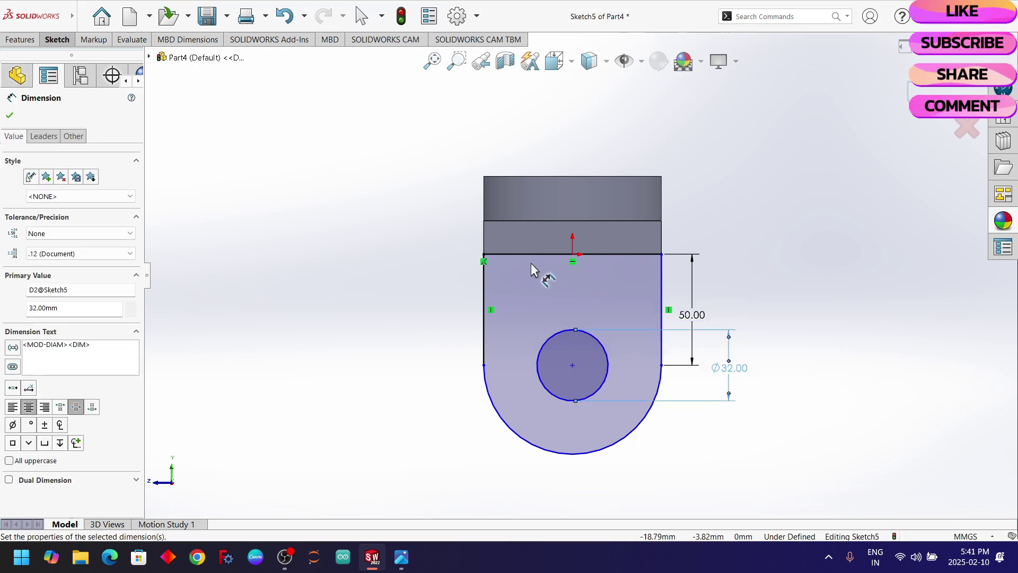
pyautogui.click(10, 116)
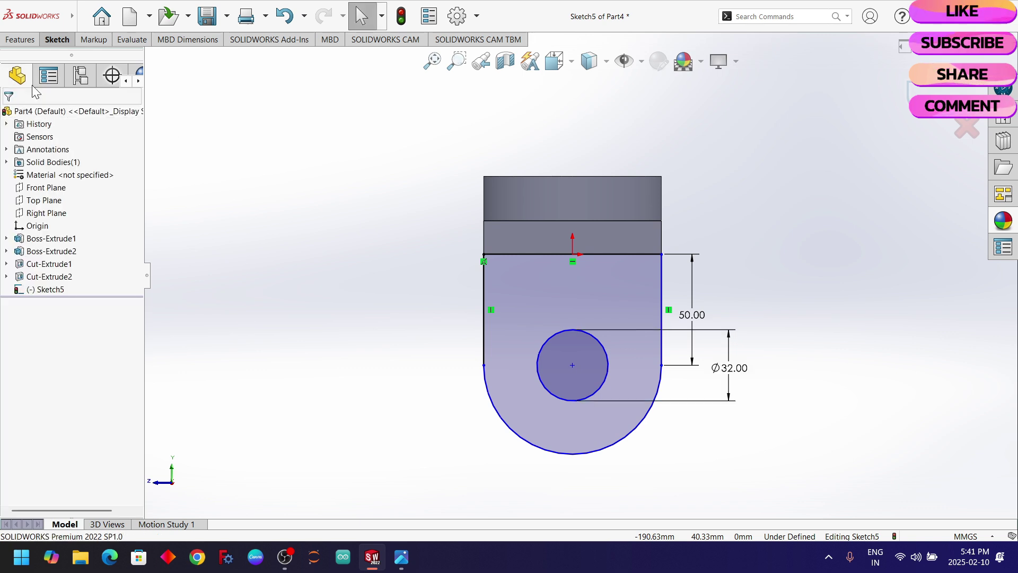
# - Extrude the leg profile as a Blind boss 20 mm deep, reversed to run inward under the plate
pyautogui.click(21, 40)
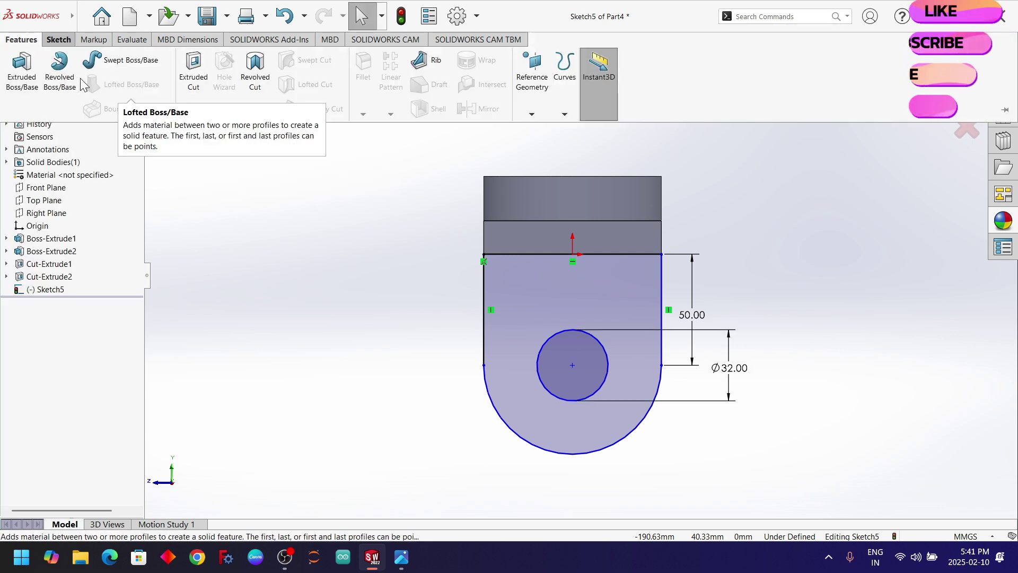
pyautogui.click(20, 68)
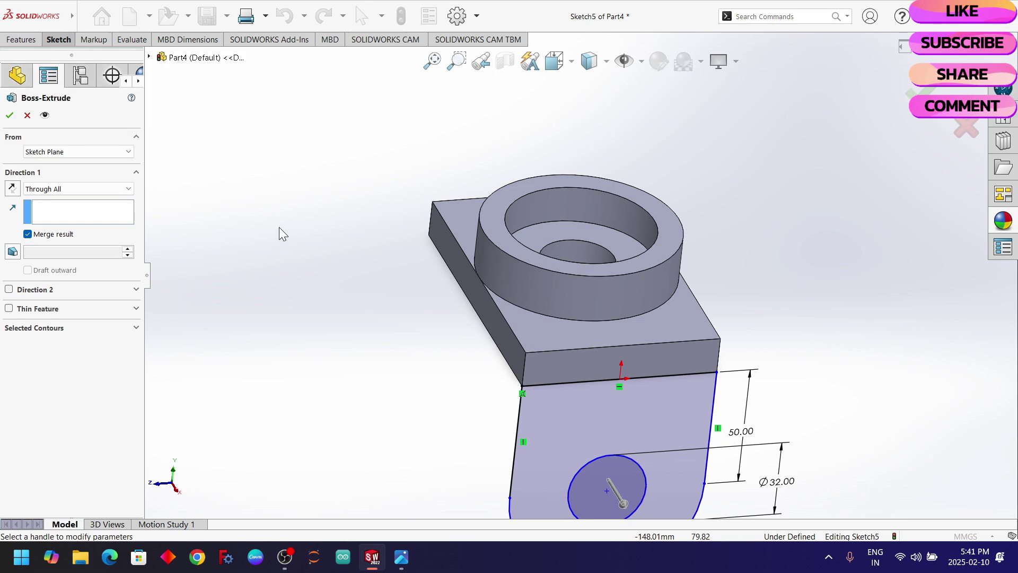
pyautogui.click(11, 189)
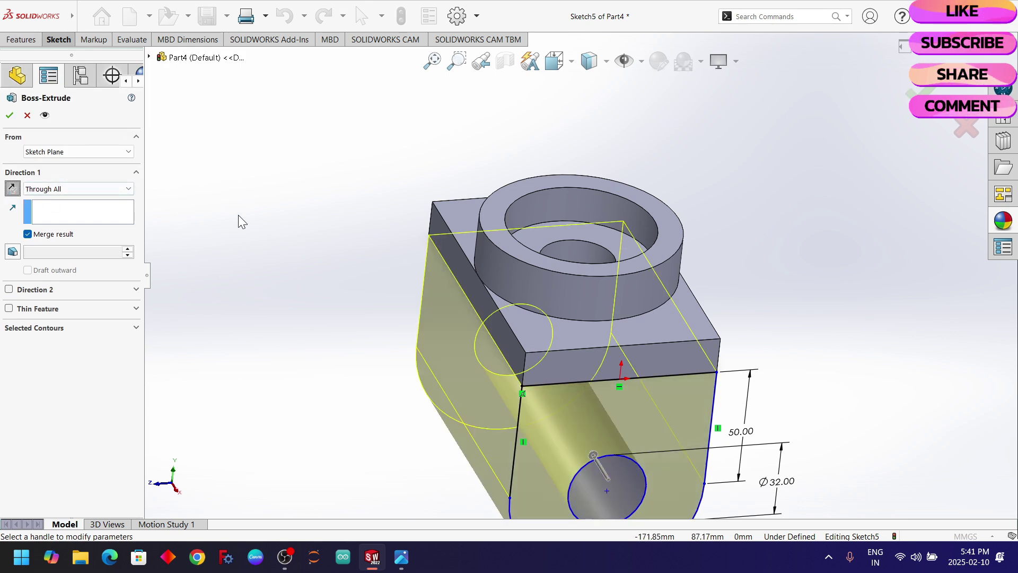
pyautogui.moveTo(298, 218); pyautogui.dragTo(367, 269, button='middle')
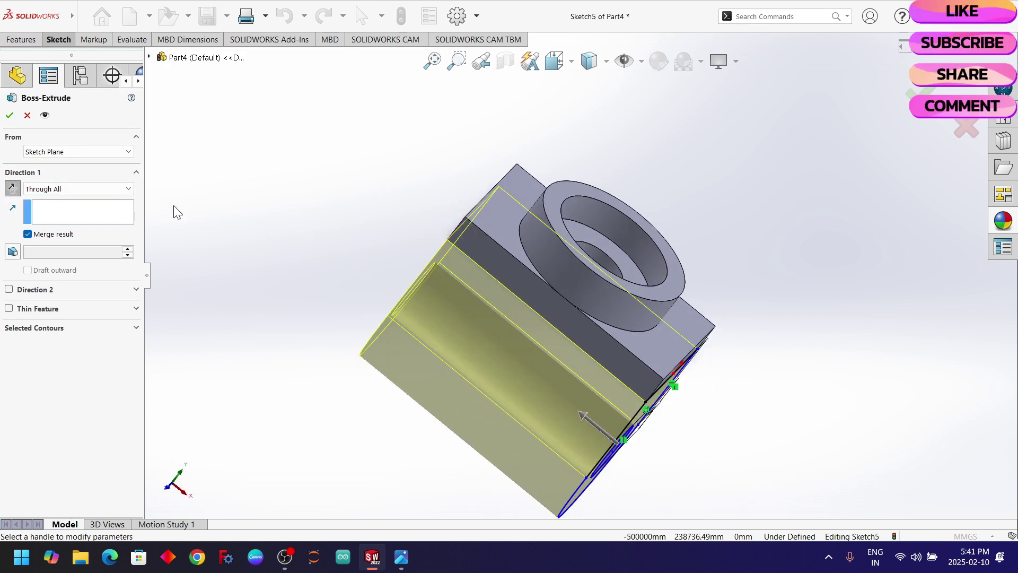
pyautogui.click(74, 189)
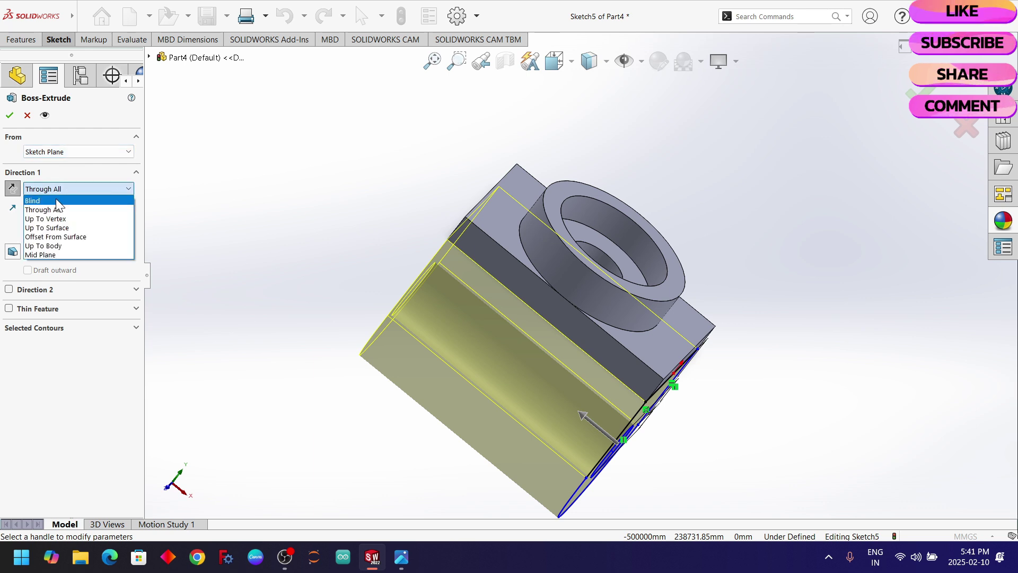
pyautogui.click(56, 198)
pyautogui.write('20')
pyautogui.press('Return')
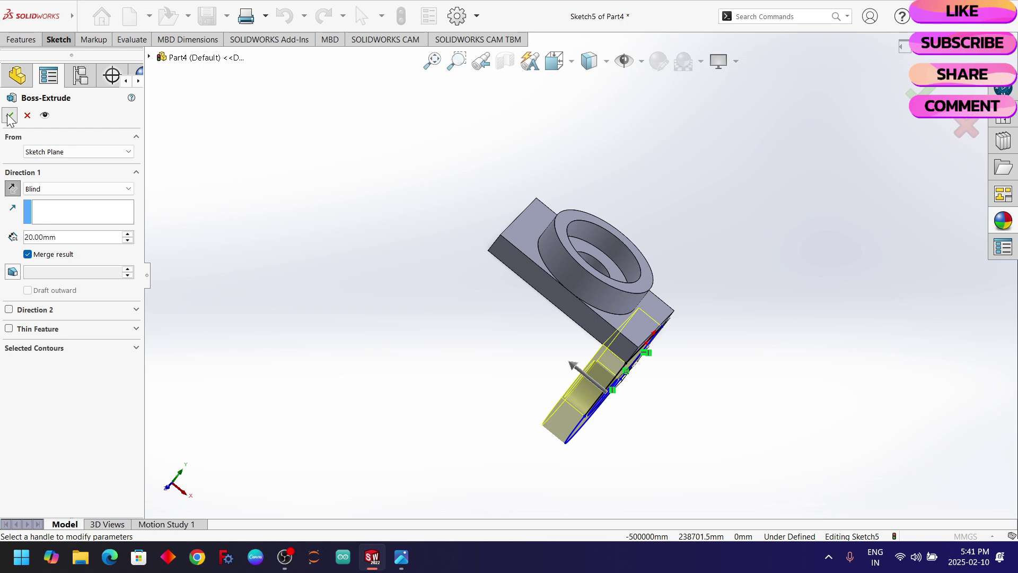
pyautogui.click(9, 115)
# - Mirror the extruded leg about the Right Plane to the plate's opposite end
pyautogui.moveTo(263, 233)
pyautogui.mouseDown(button='middle')
pyautogui.moveTo(789, 379)
pyautogui.moveTo(755, 279)
pyautogui.moveTo(761, 266)
pyautogui.moveTo(748, 275)
pyautogui.moveTo(812, 240)
pyautogui.moveTo(702, 289)
pyautogui.moveTo(654, 271)
pyautogui.moveTo(617, 312)
pyautogui.moveTo(660, 268)
pyautogui.moveTo(619, 293)
pyautogui.moveTo(634, 291)
pyautogui.mouseUp(button='middle')
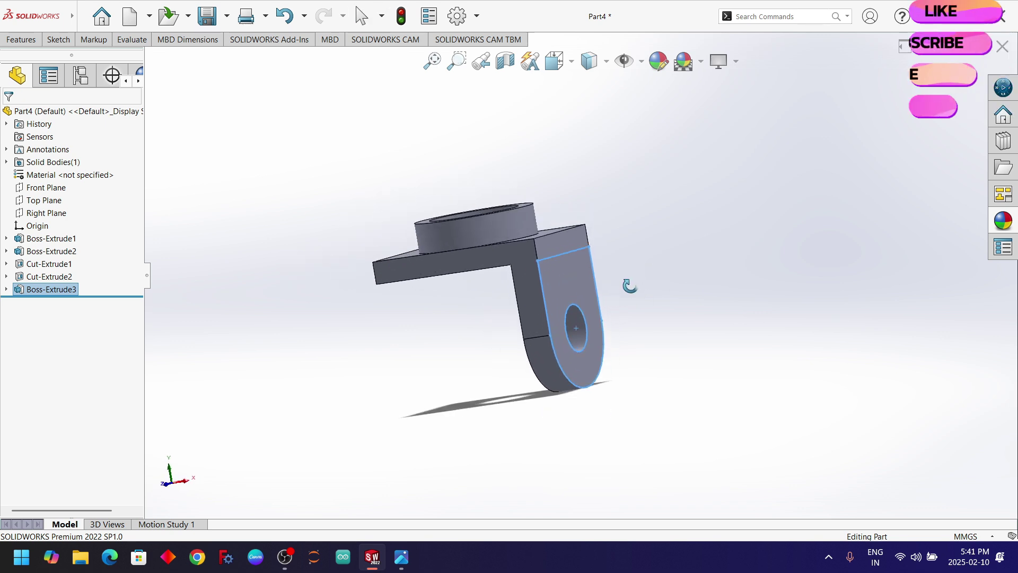
pyautogui.click(27, 42)
pyautogui.click(391, 115)
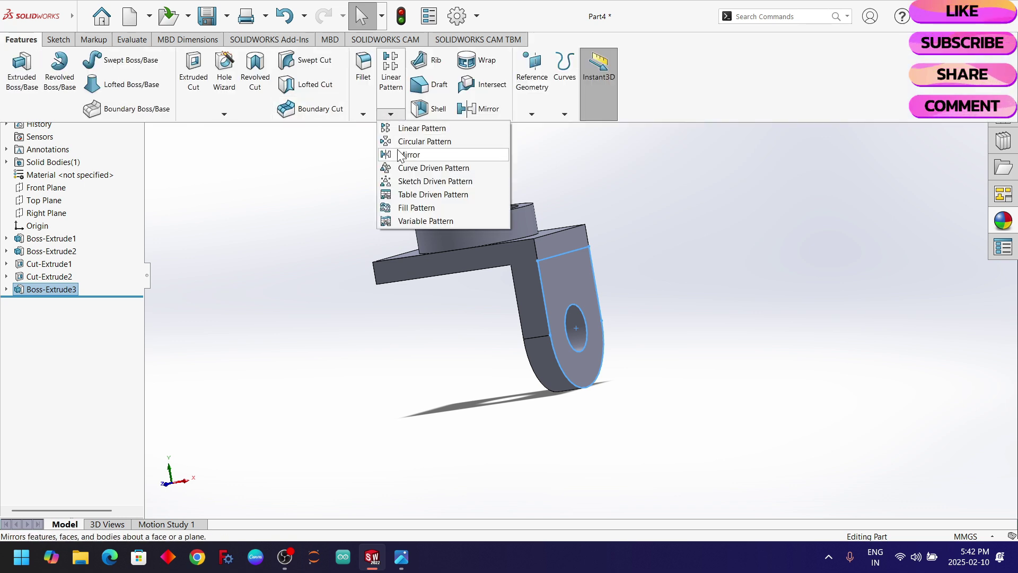
pyautogui.click(408, 155)
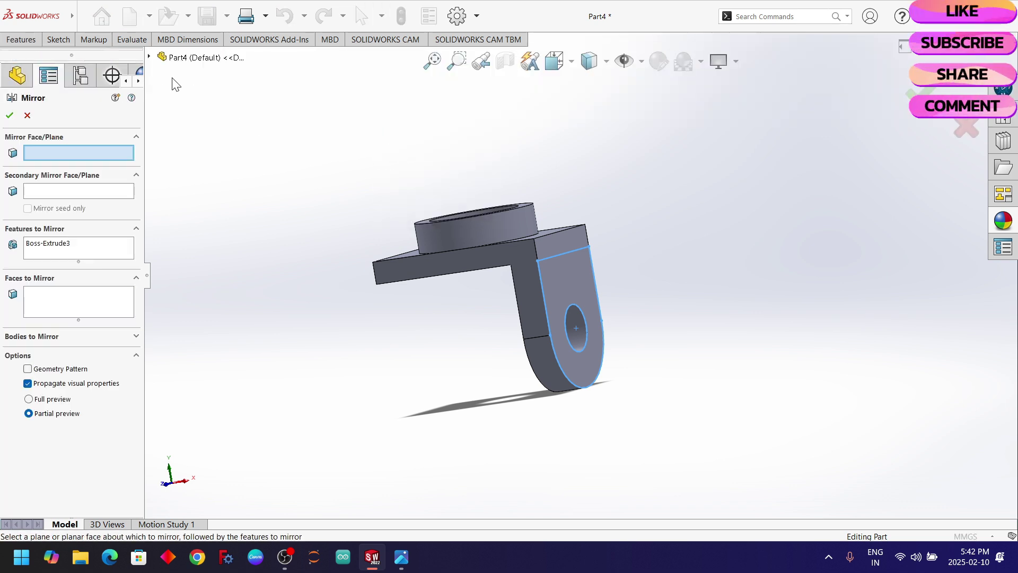
pyautogui.click(150, 57)
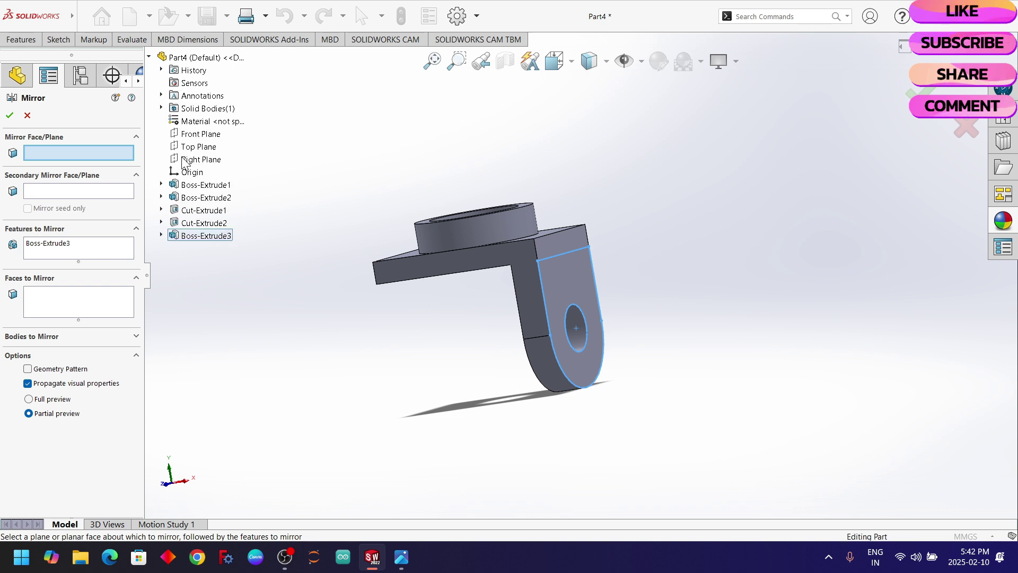
pyautogui.click(187, 159)
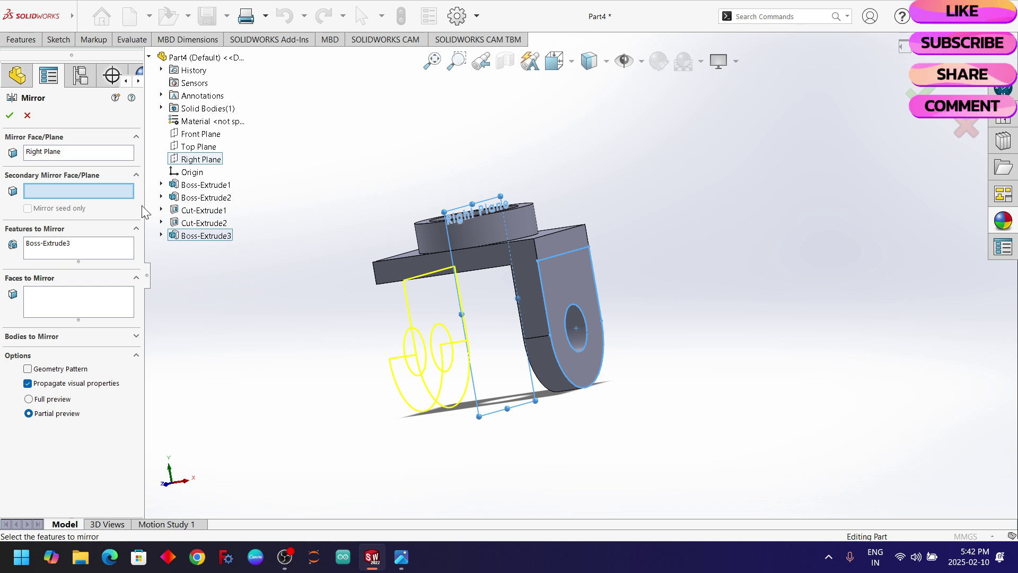
pyautogui.click(9, 115)
# - Apply a blue colour appearance with red 50 and green 140 to the whole bracket
pyautogui.moveTo(291, 155); pyautogui.dragTo(602, 234, button='middle')
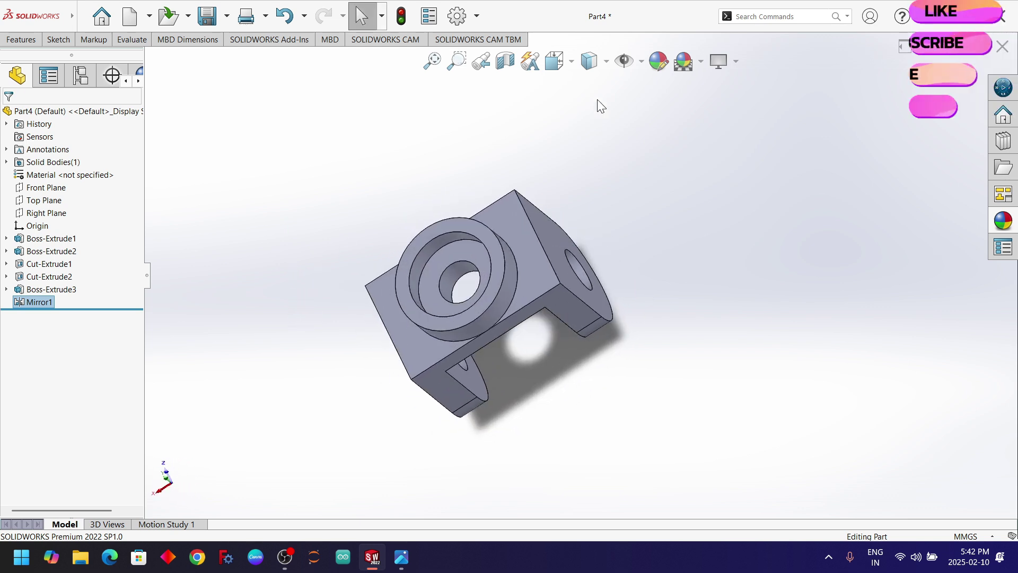
pyautogui.click(570, 62)
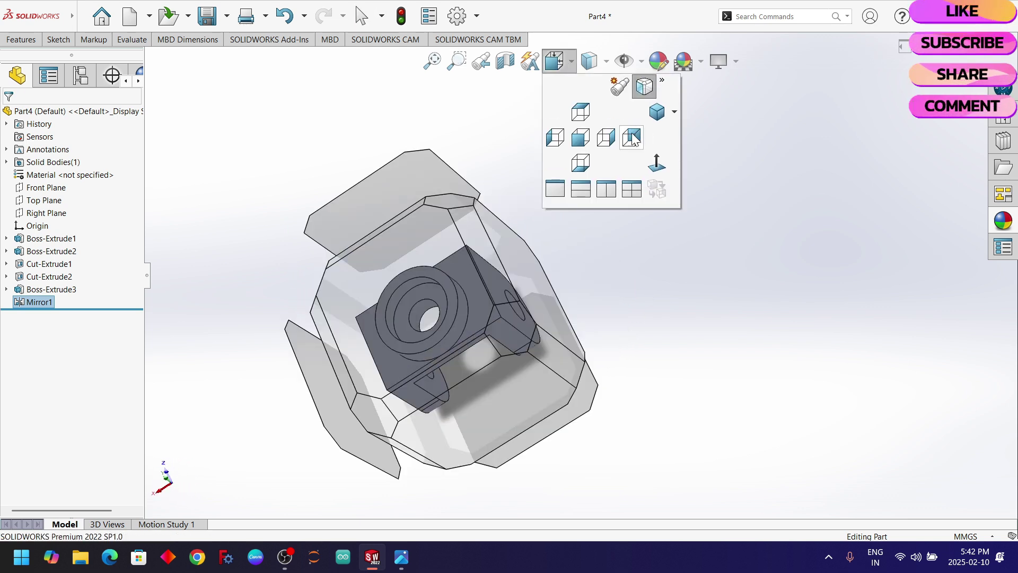
pyautogui.click(676, 112)
pyautogui.click(681, 132)
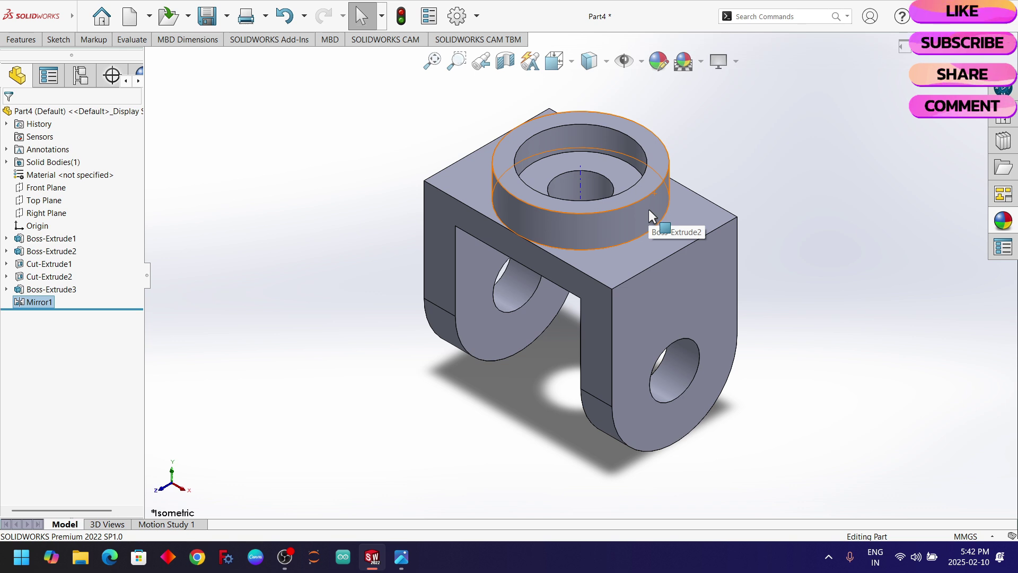
pyautogui.click(658, 62)
pyautogui.click(69, 437)
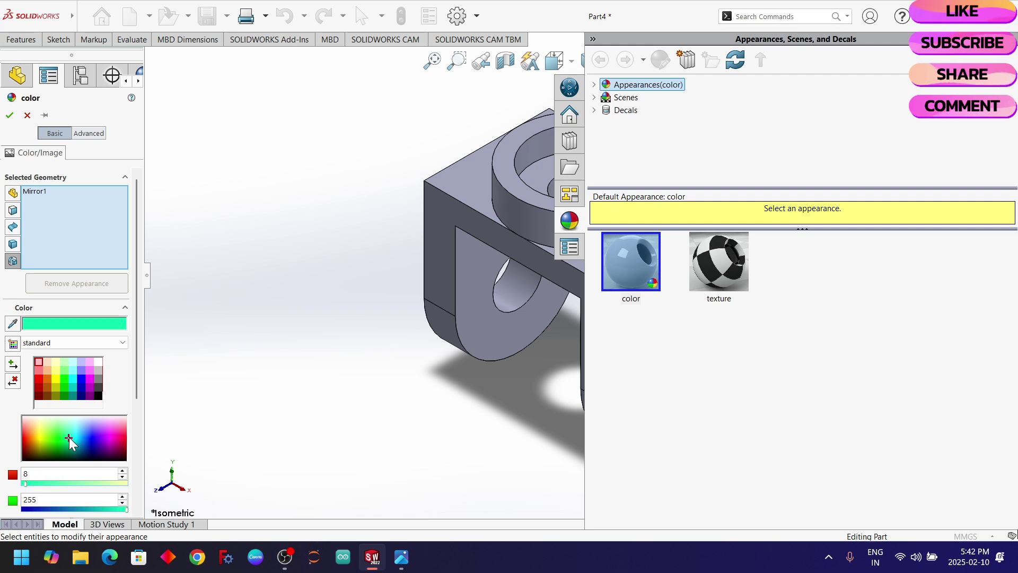
pyautogui.click(85, 434)
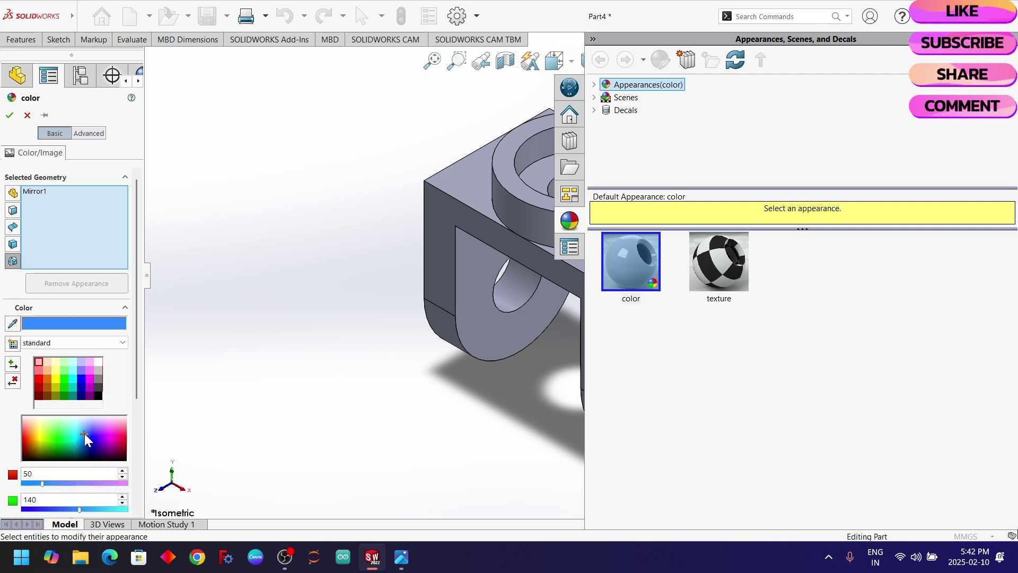
pyautogui.click(449, 250)
pyautogui.moveTo(626, 239); pyautogui.dragTo(737, 199, button='middle')
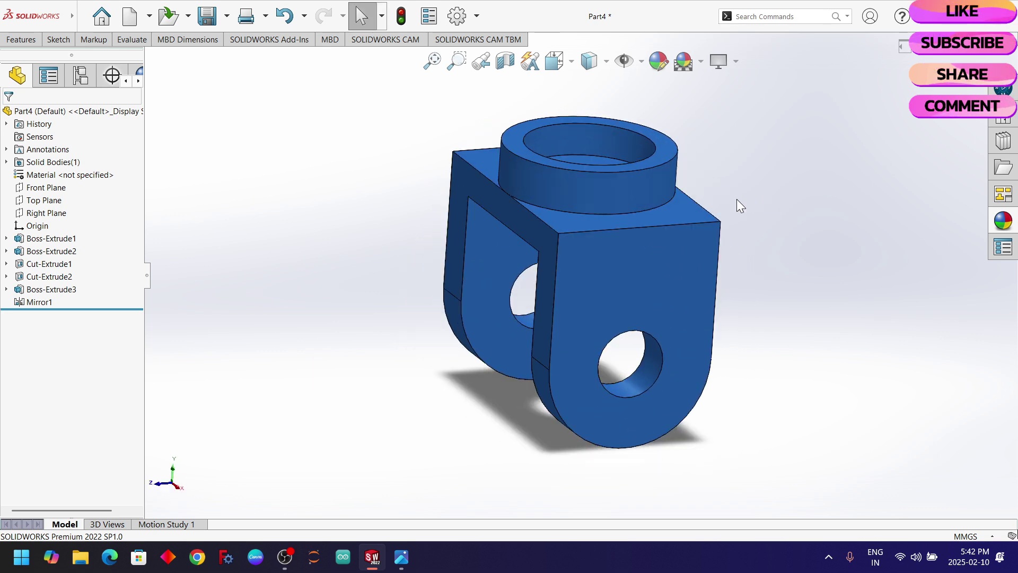